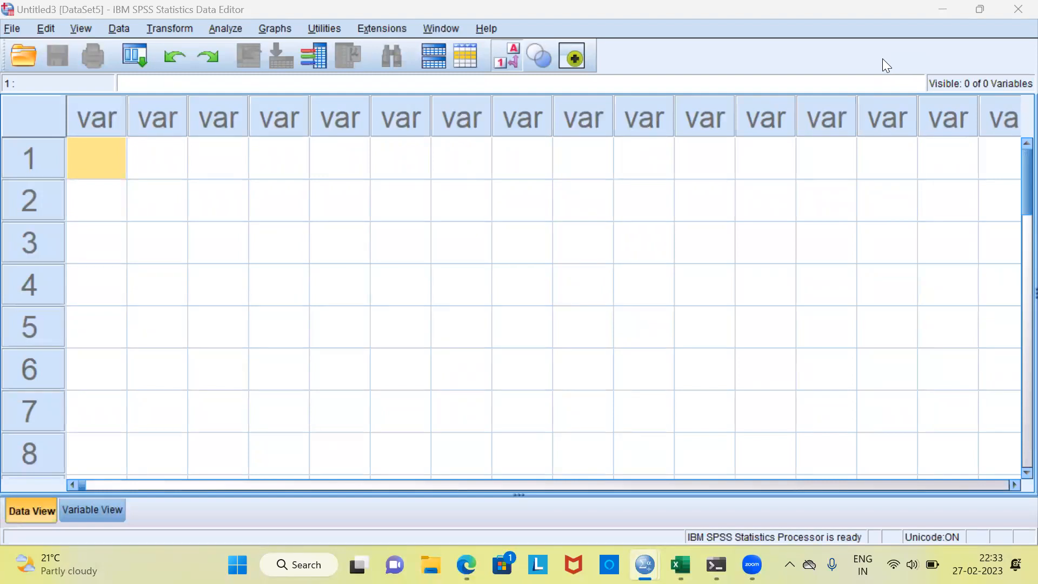
- Open the recently used data file Employee data v2.sav from the Training folder
left_click(13, 29)
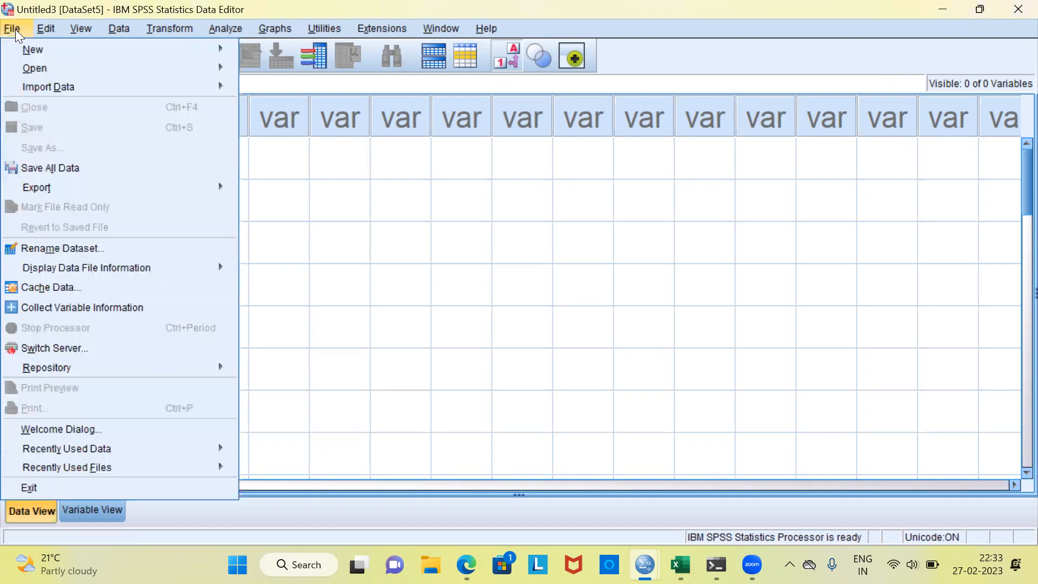
mouse_move(50, 450)
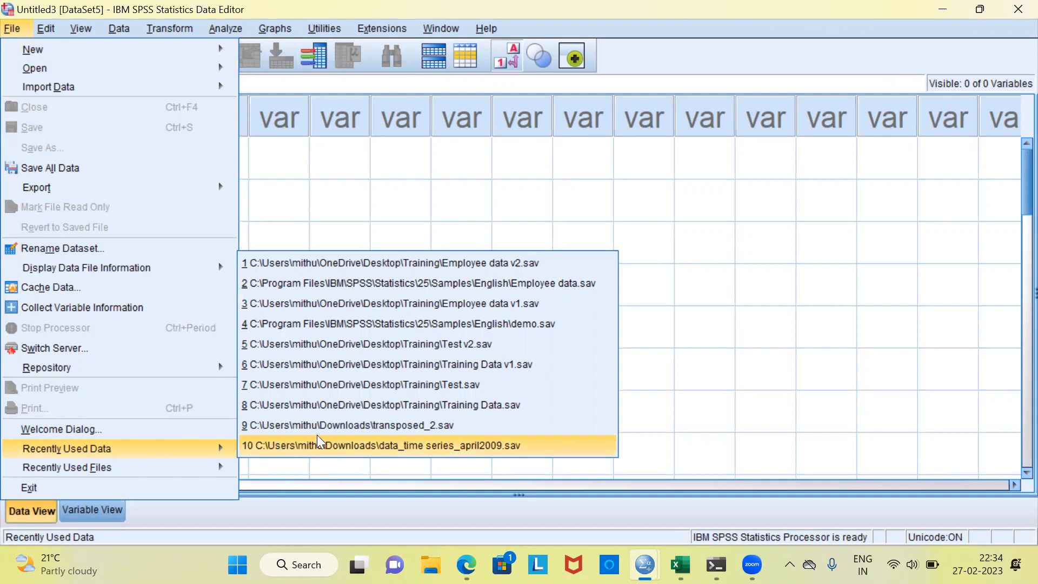
left_click(477, 266)
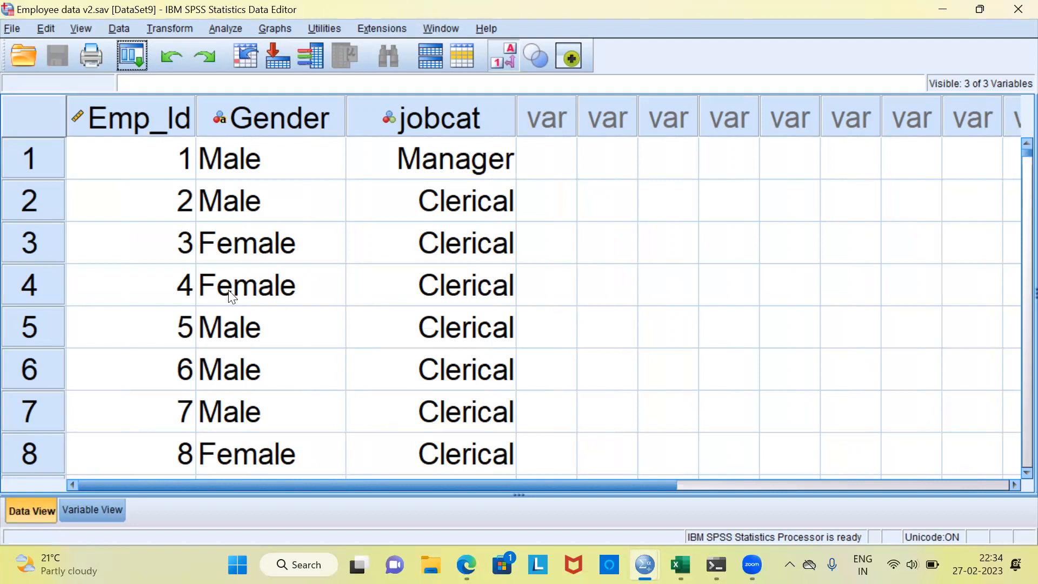
- Review the Emp_Id, Gender and jobcat variables and check how far the cases run in the dataset
left_click(157, 133)
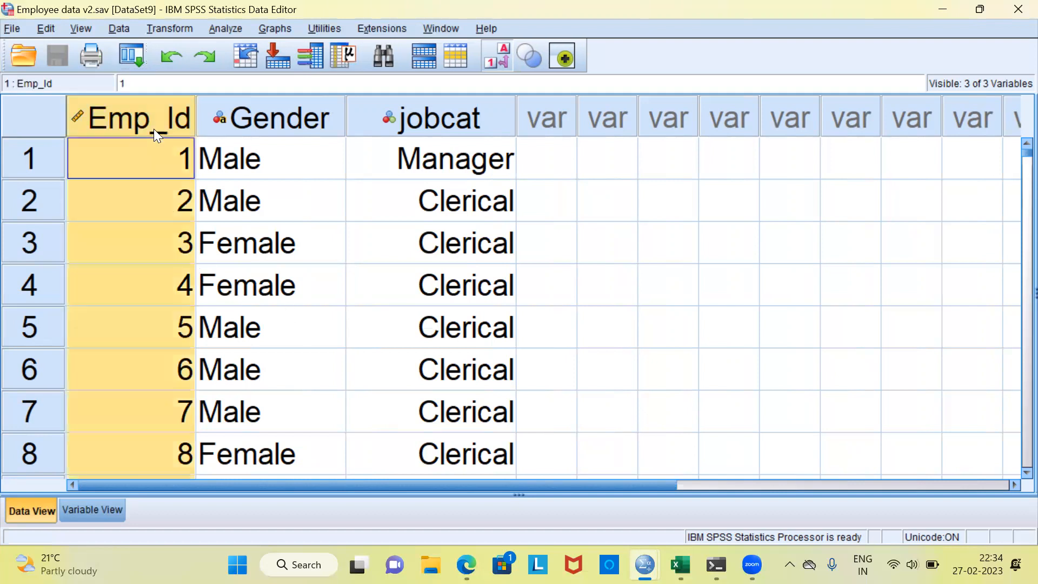
left_click(262, 121)
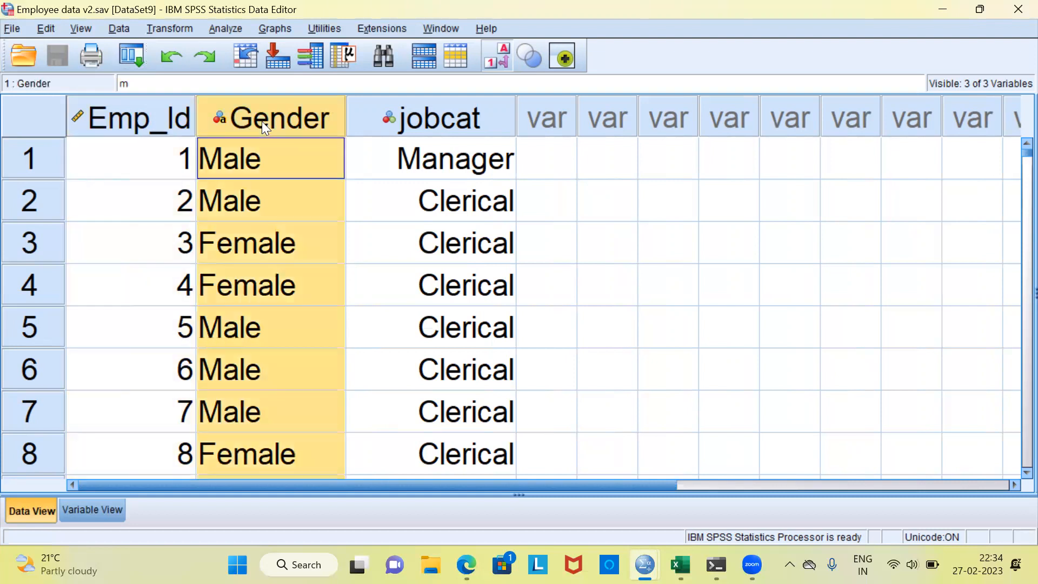
left_click(405, 111)
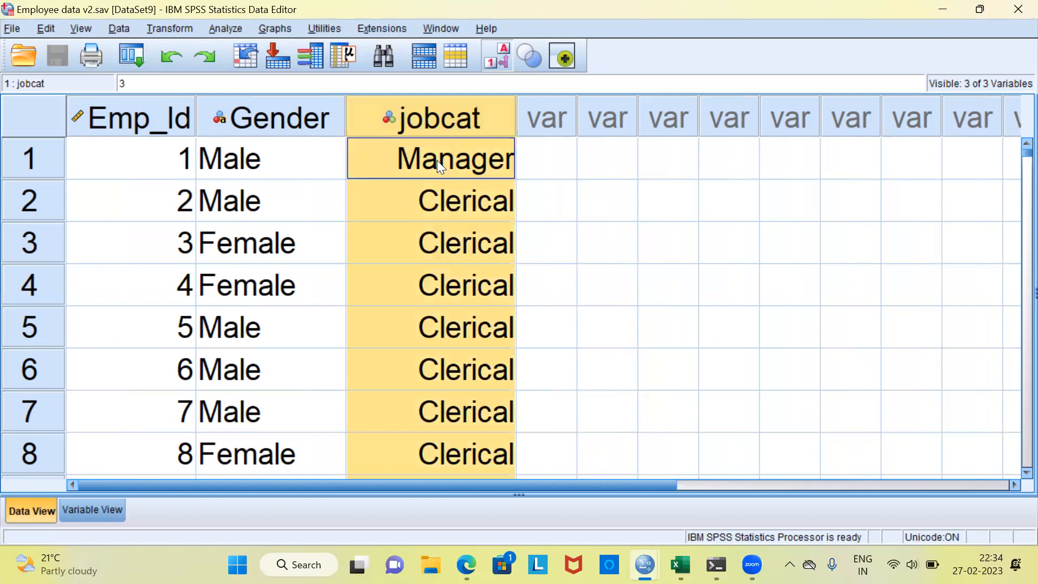
left_click(183, 161)
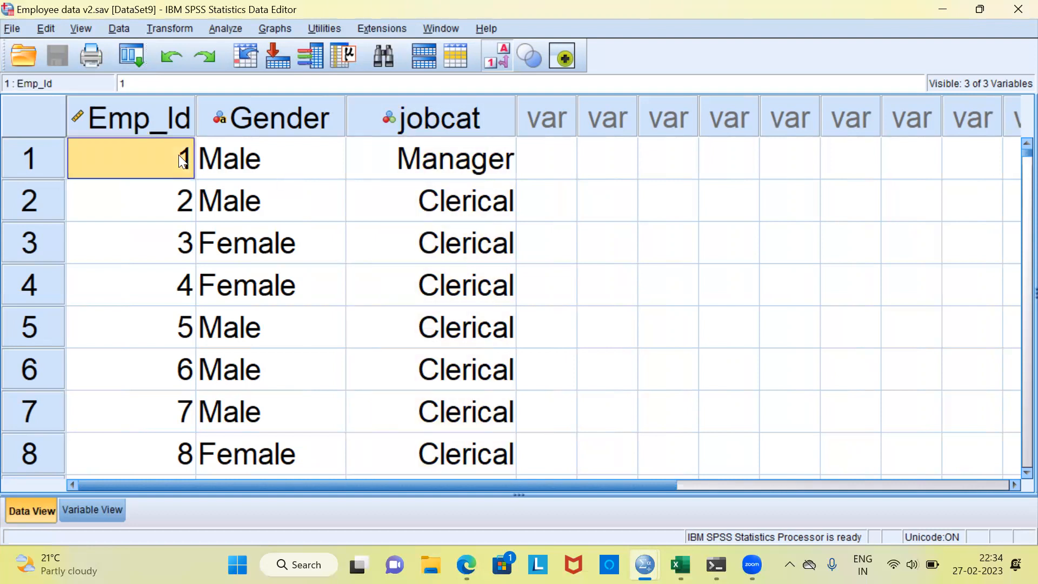
key("ctrl+Down")
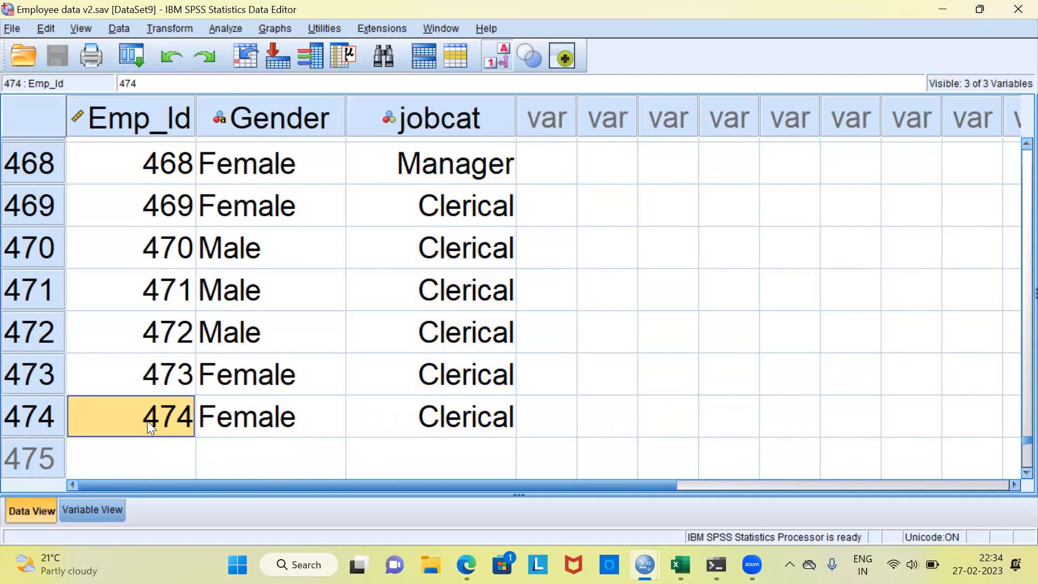
key("ctrl+Up")
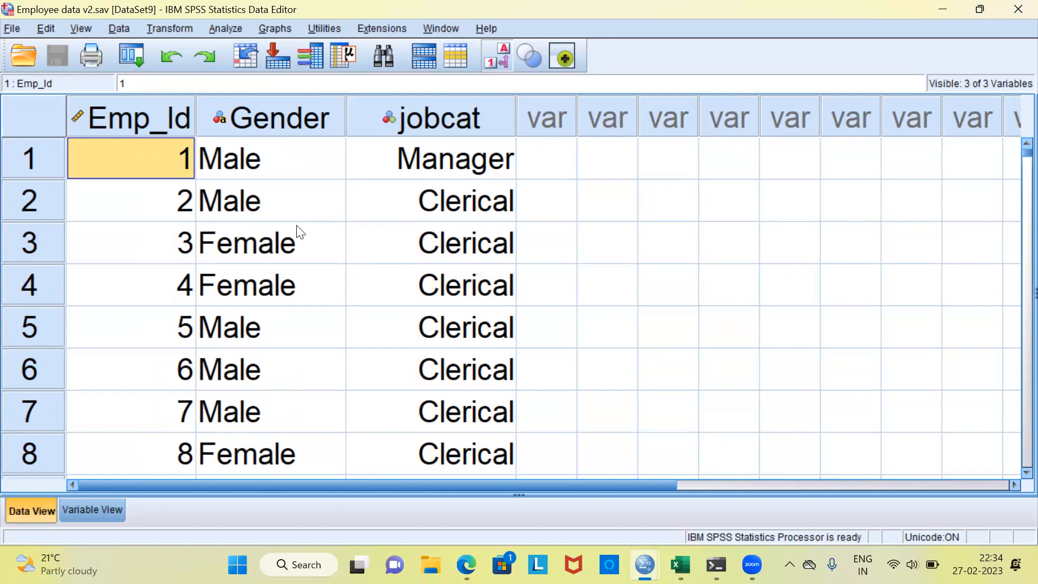
- Read the gender and job category recorded for the first three employees
left_click(245, 161)
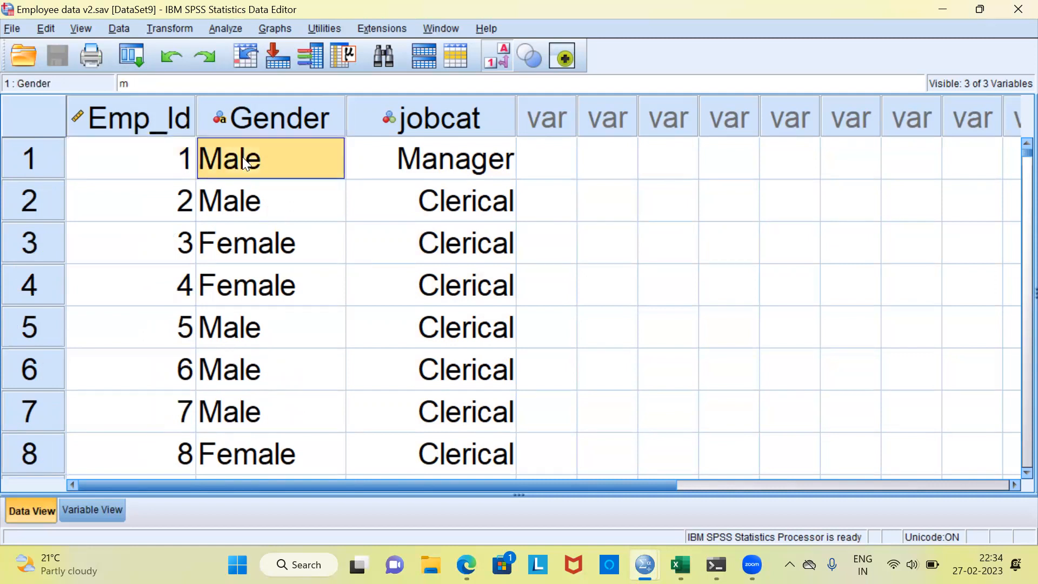
left_click(426, 166)
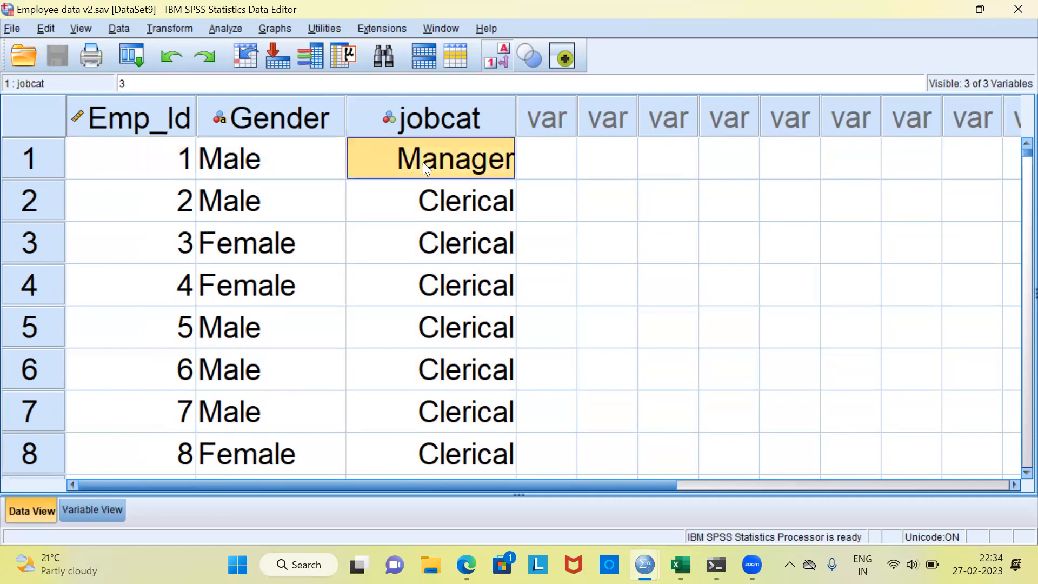
left_click(157, 214)
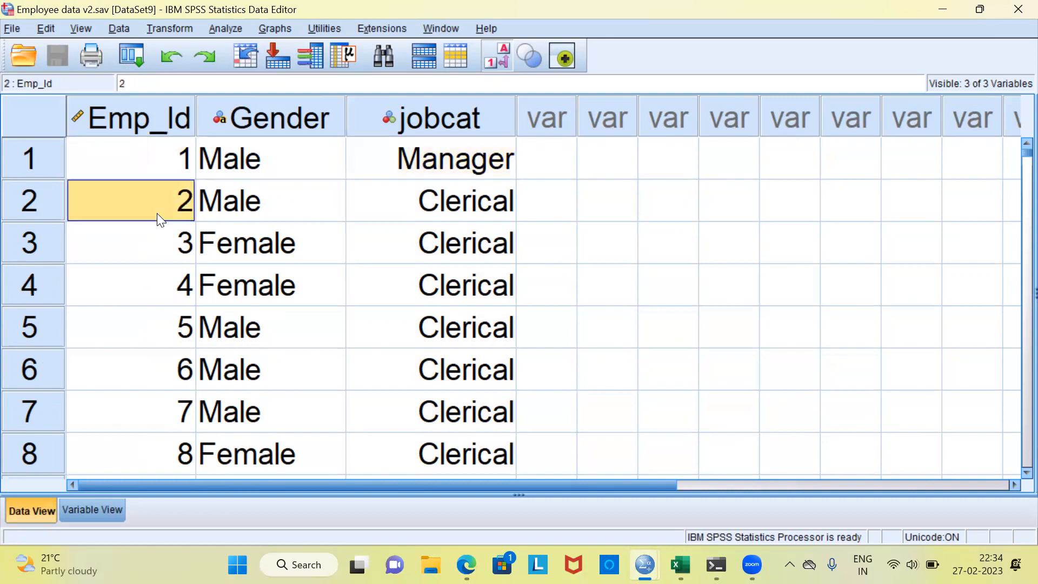
left_click(243, 217)
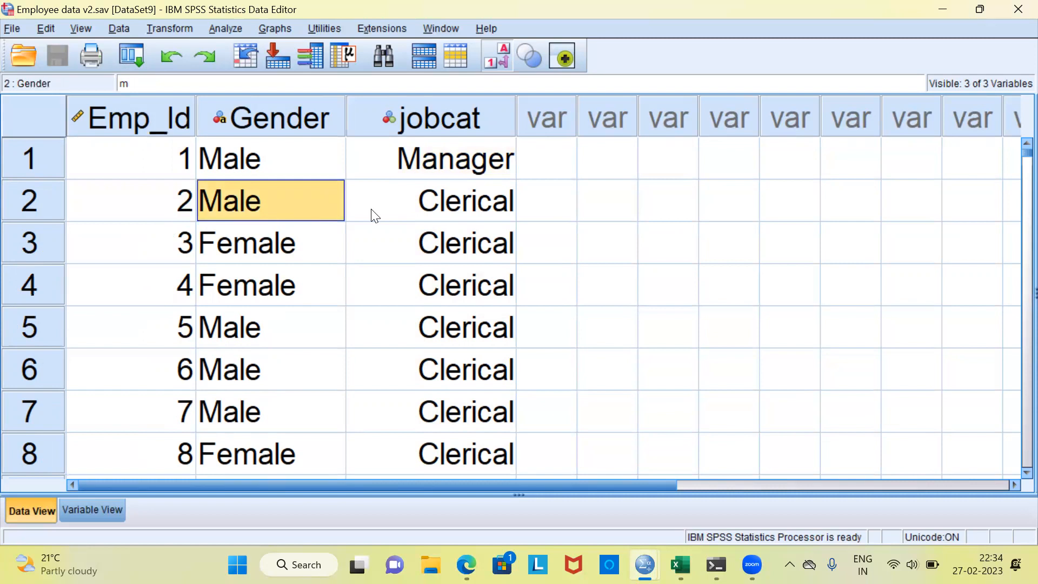
left_click(441, 205)
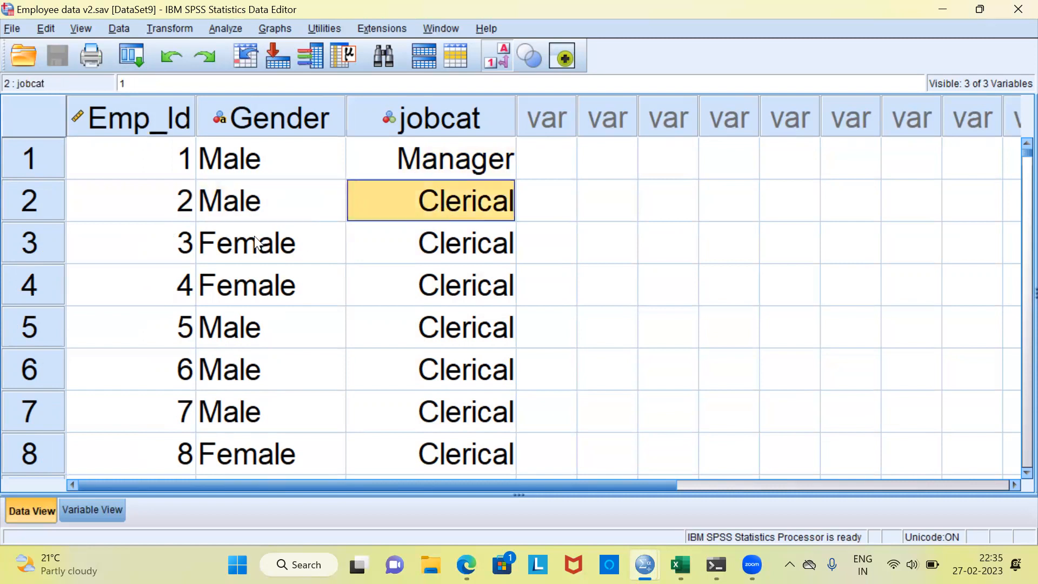
left_click(169, 246)
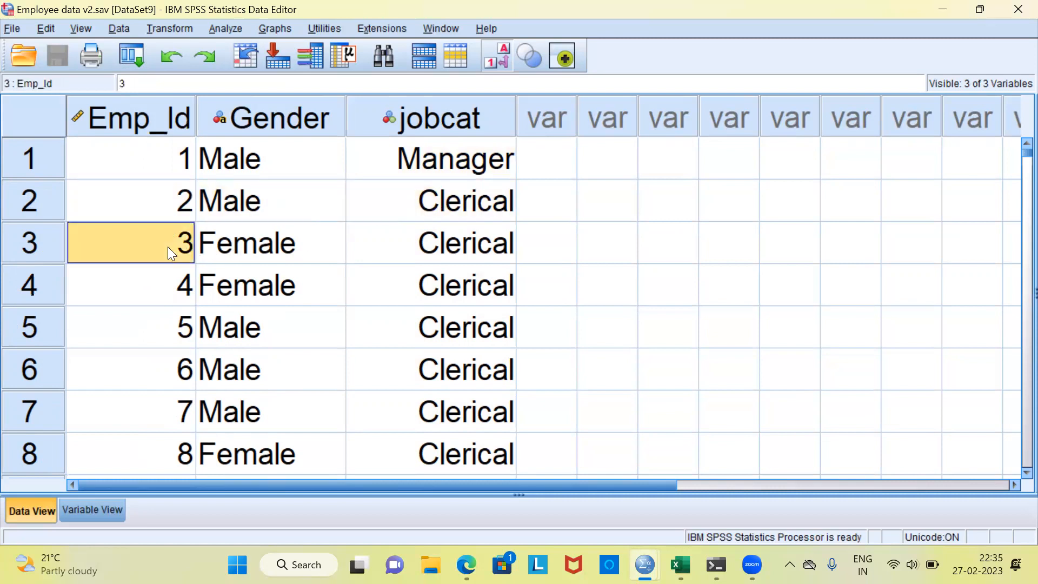
left_click(270, 260)
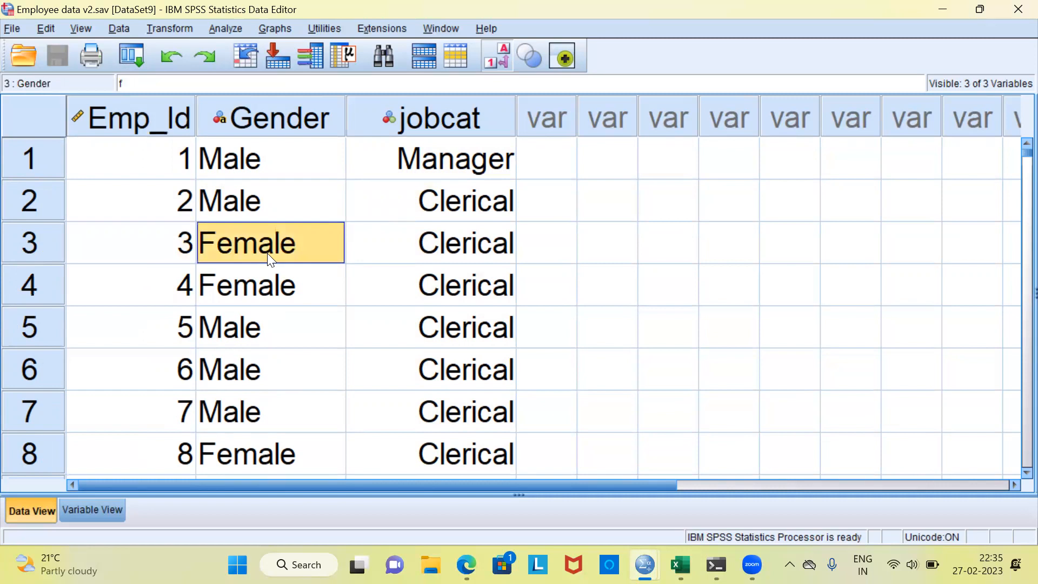
left_click(422, 256)
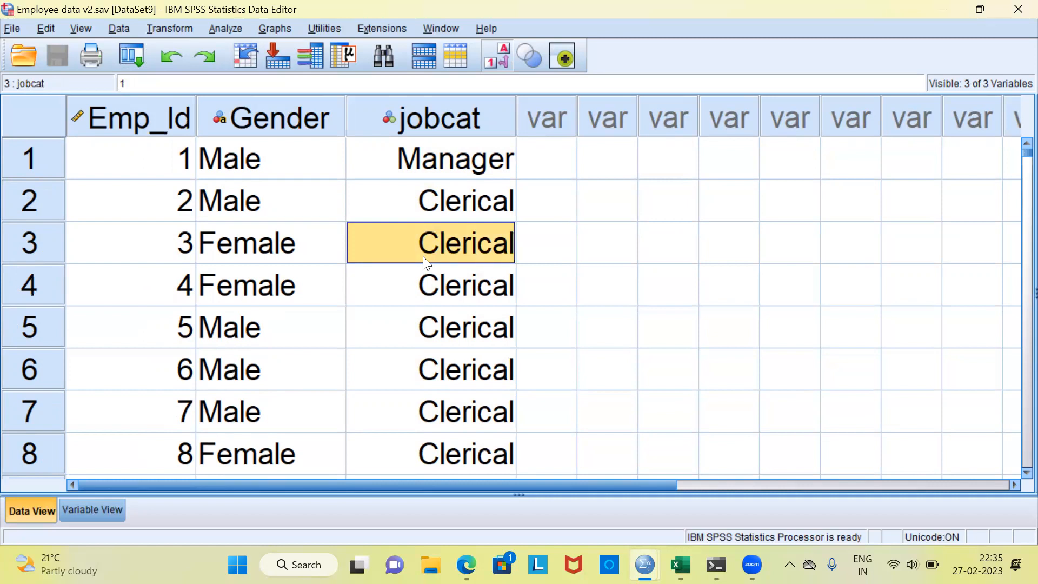
- Start a Frequencies analysis and add Gender as the variable to analyze
left_click(321, 120)
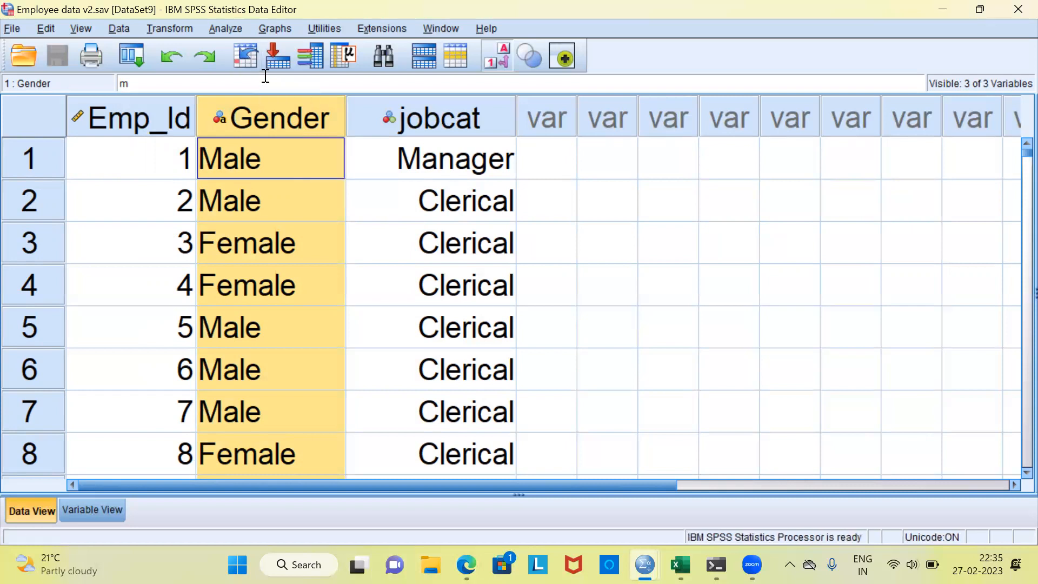
key("alt+a")
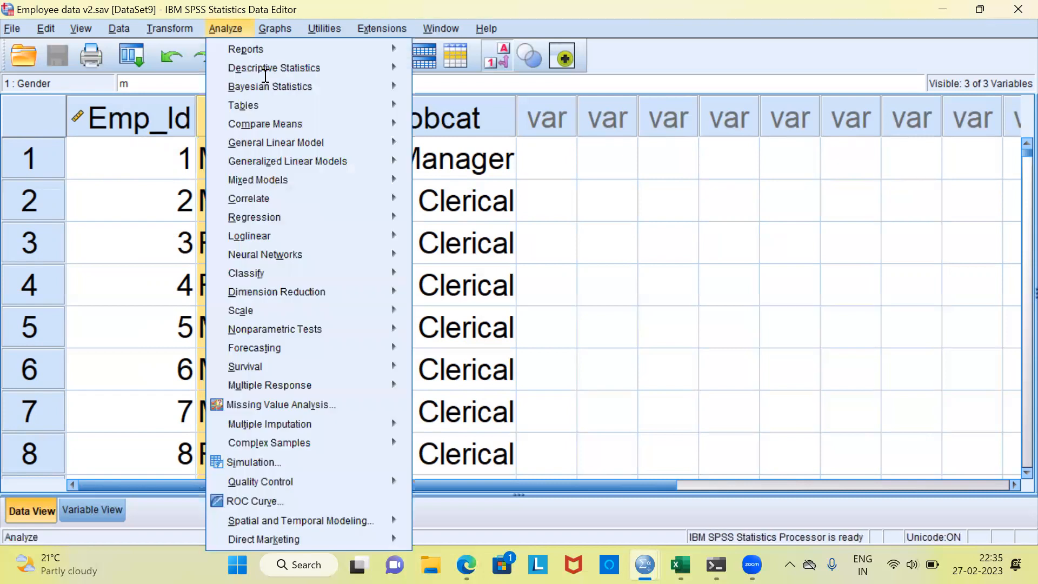
mouse_move(252, 73)
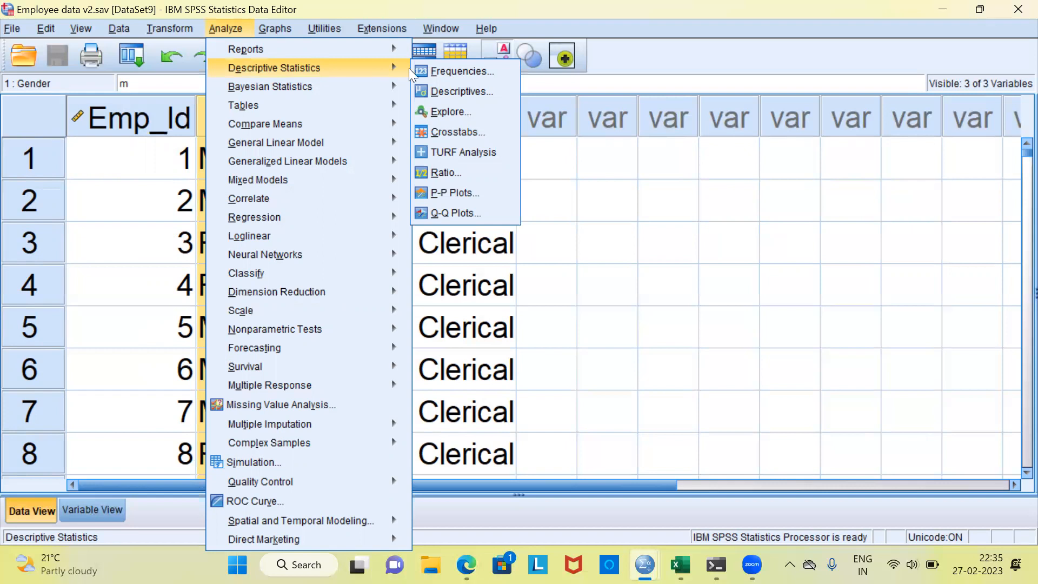
left_click(494, 69)
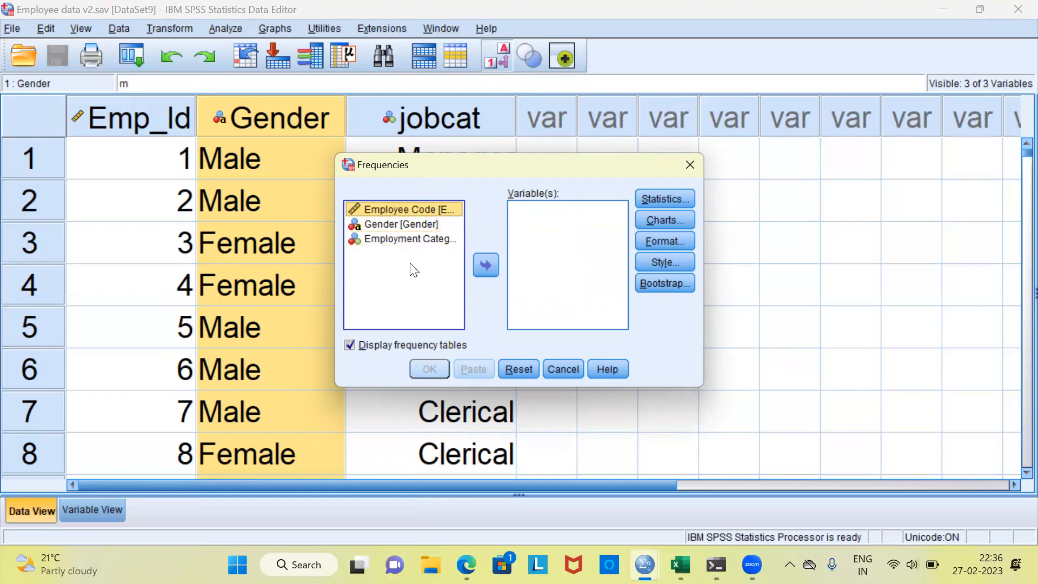
left_click(405, 225)
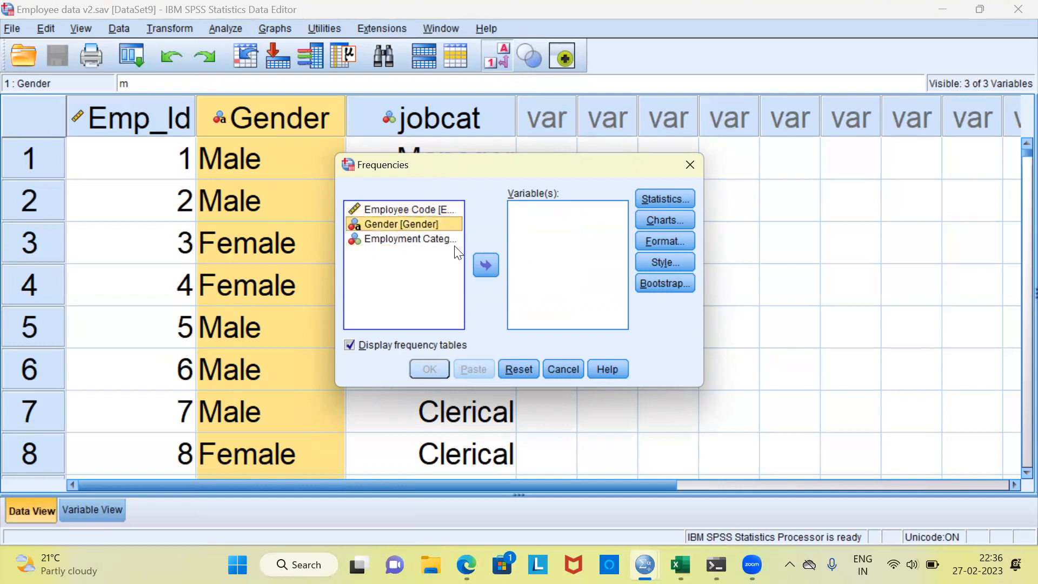
left_click(486, 265)
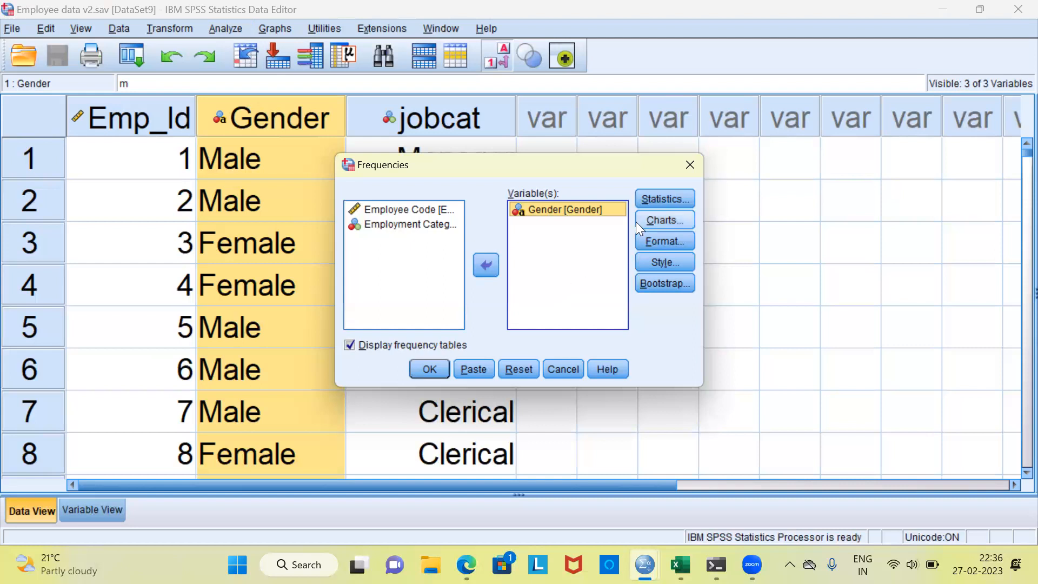
- Add a pie chart with percentages as chart values and run the Frequencies analysis
left_click(674, 222)
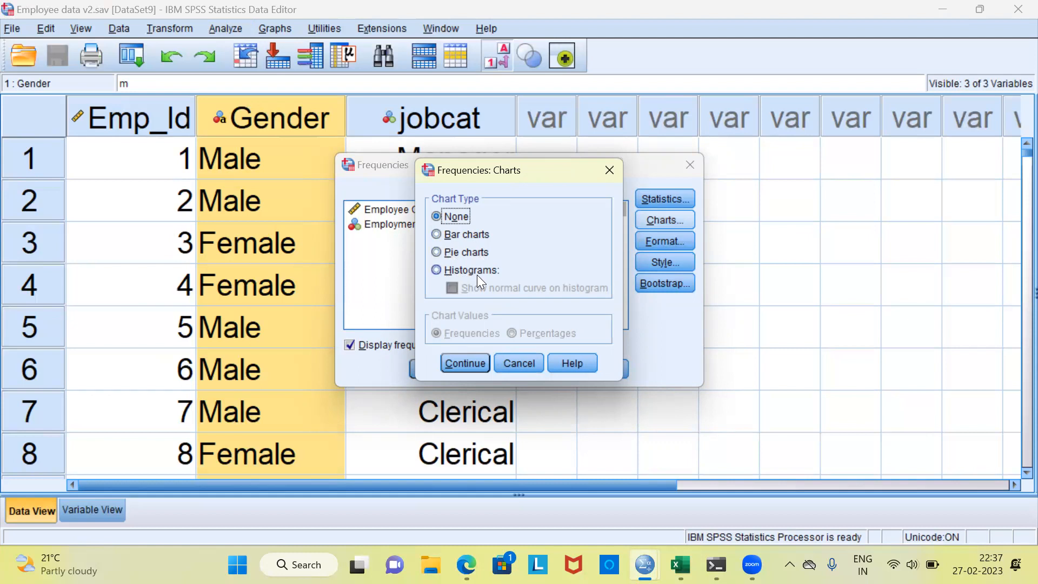
left_click(436, 252)
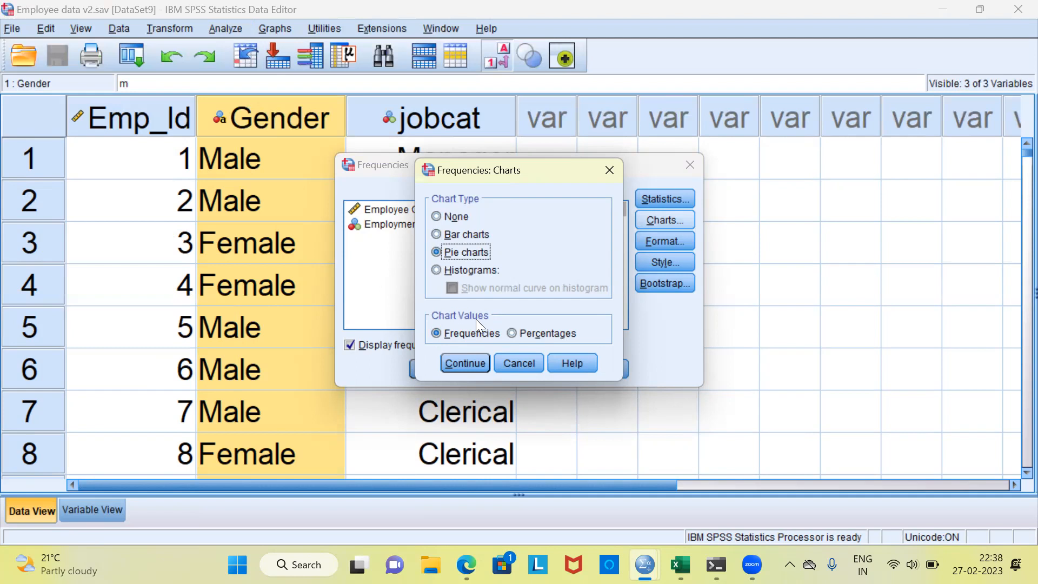
left_click(512, 334)
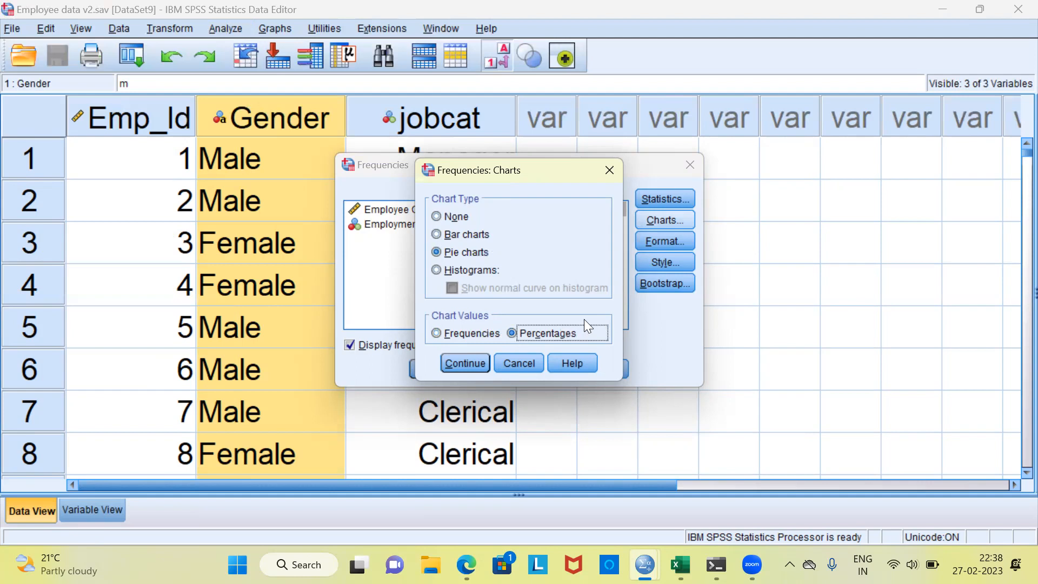
left_click(465, 363)
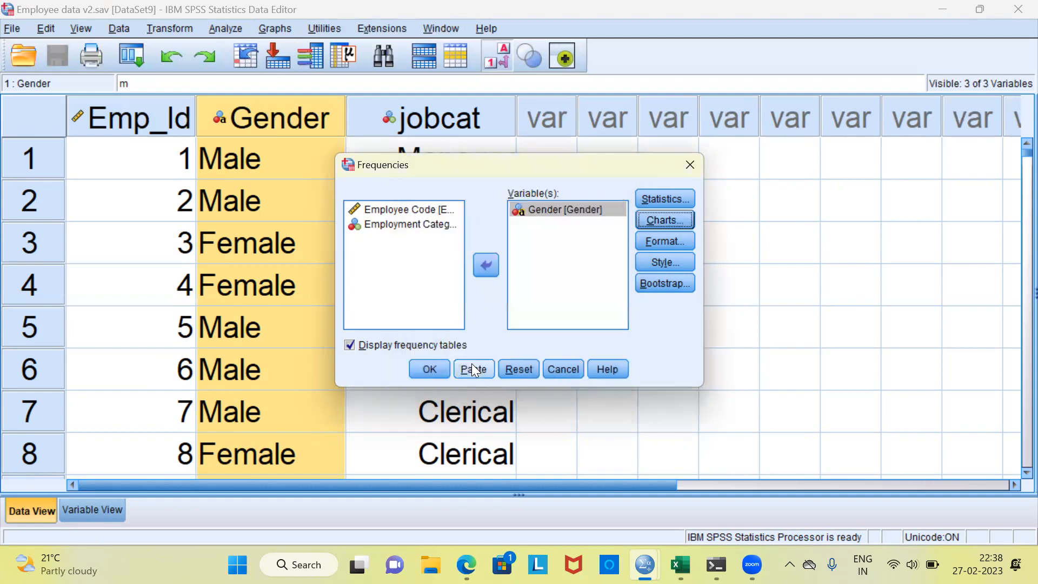
left_click(430, 369)
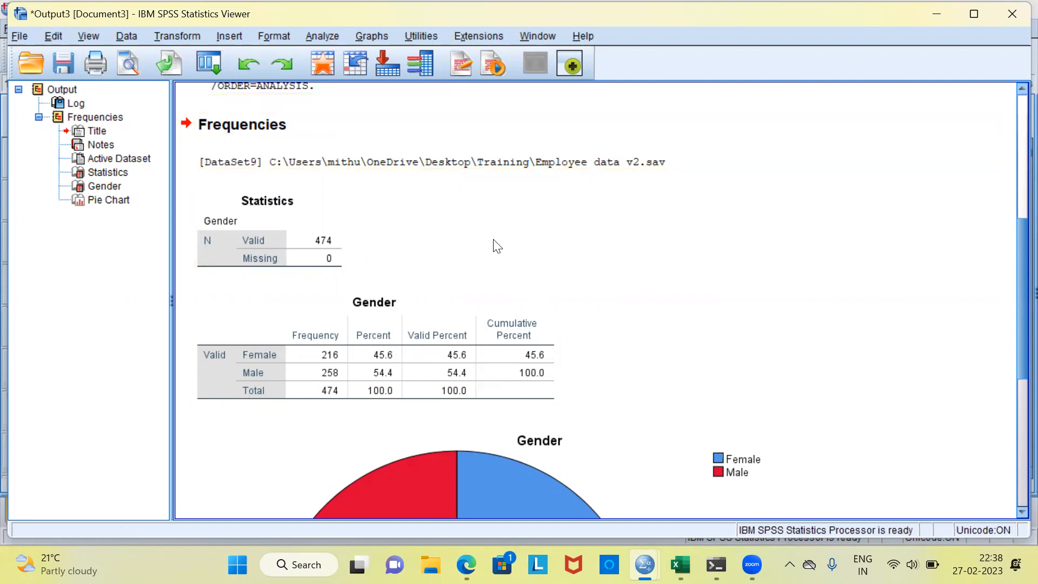
- Examine the Statistics table's valid and missing counts and the Gender frequency table in the output
left_click_drag(1012, 266, 1012, 284)
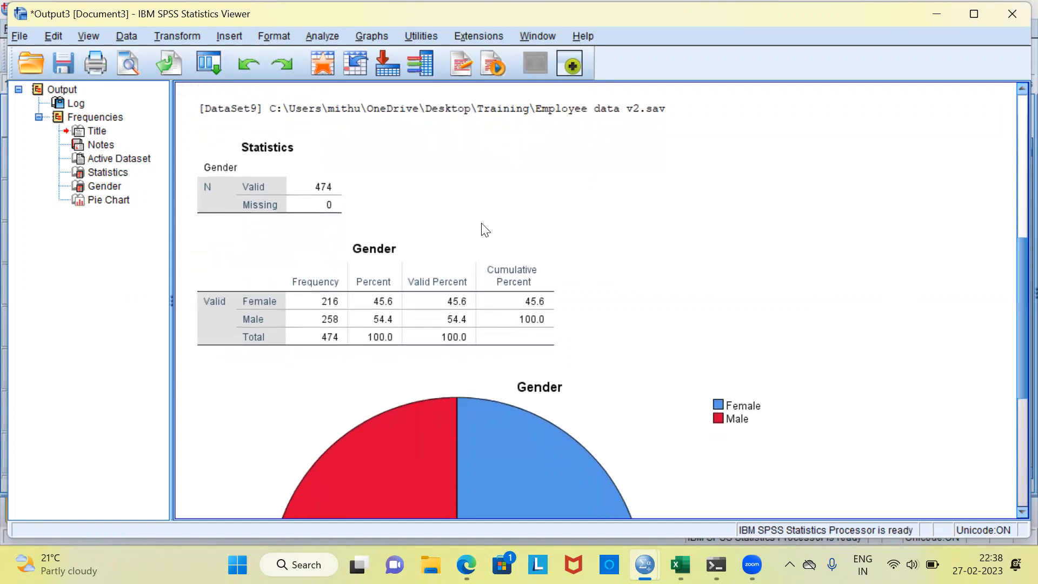
left_click(267, 174)
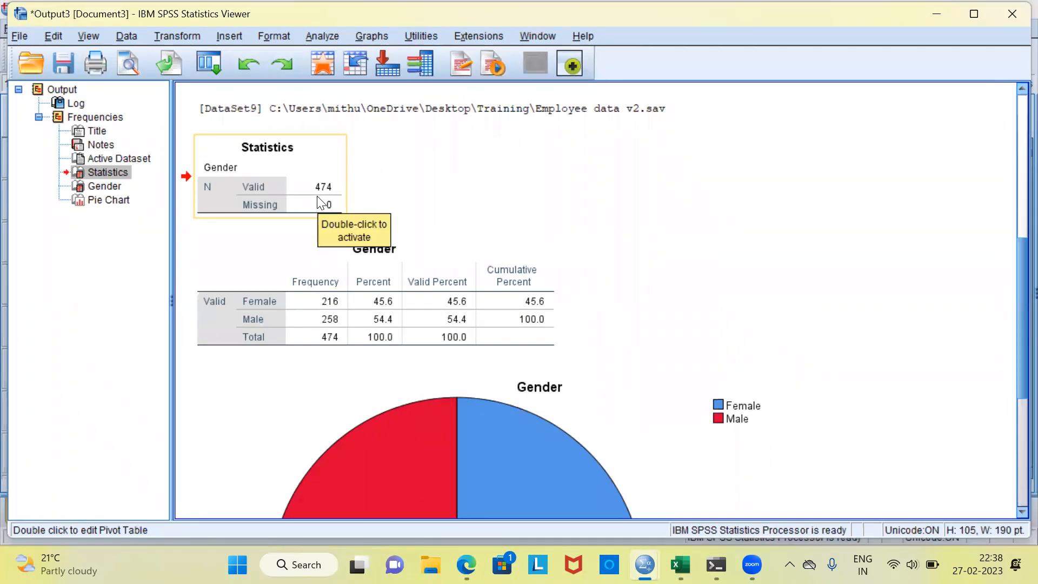
left_click(410, 211)
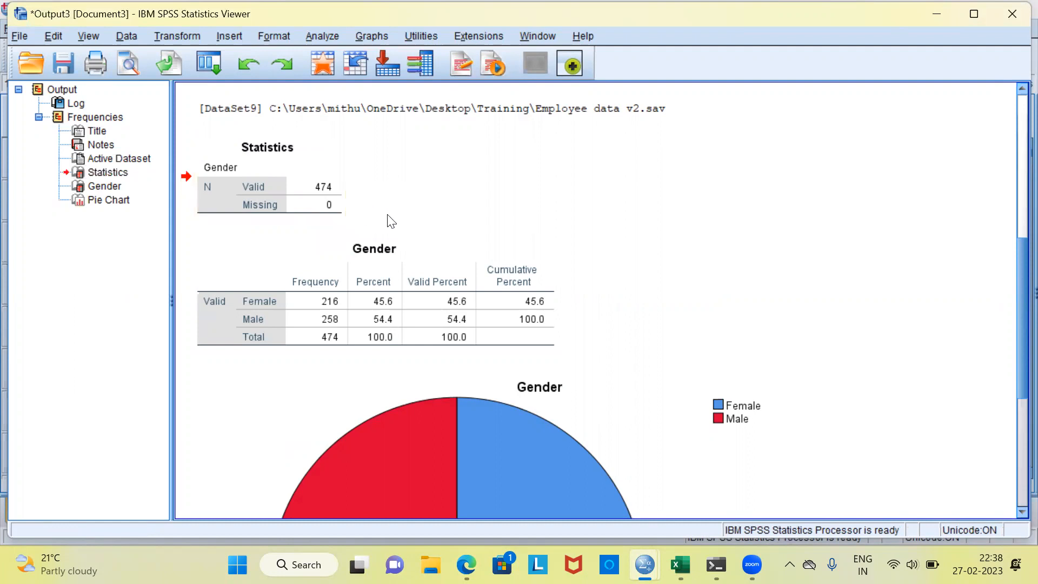
left_click(326, 220)
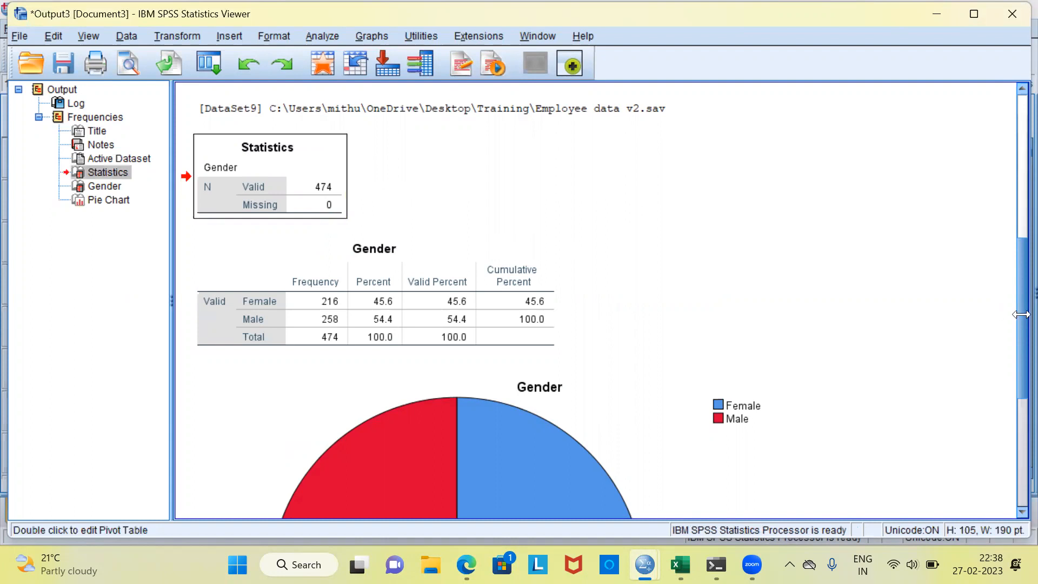
left_click_drag(1017, 323, 1013, 356)
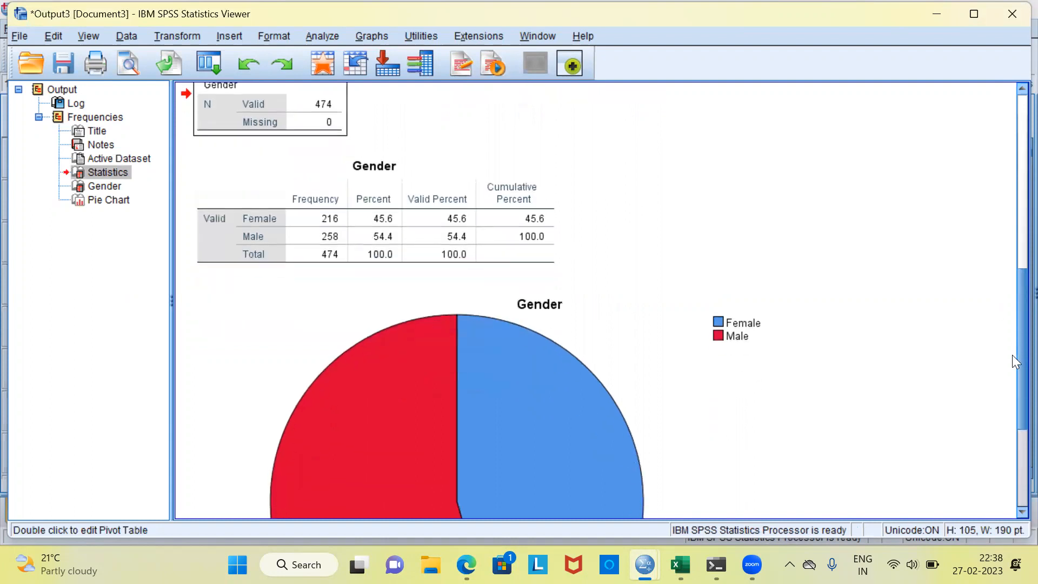
left_click(454, 265)
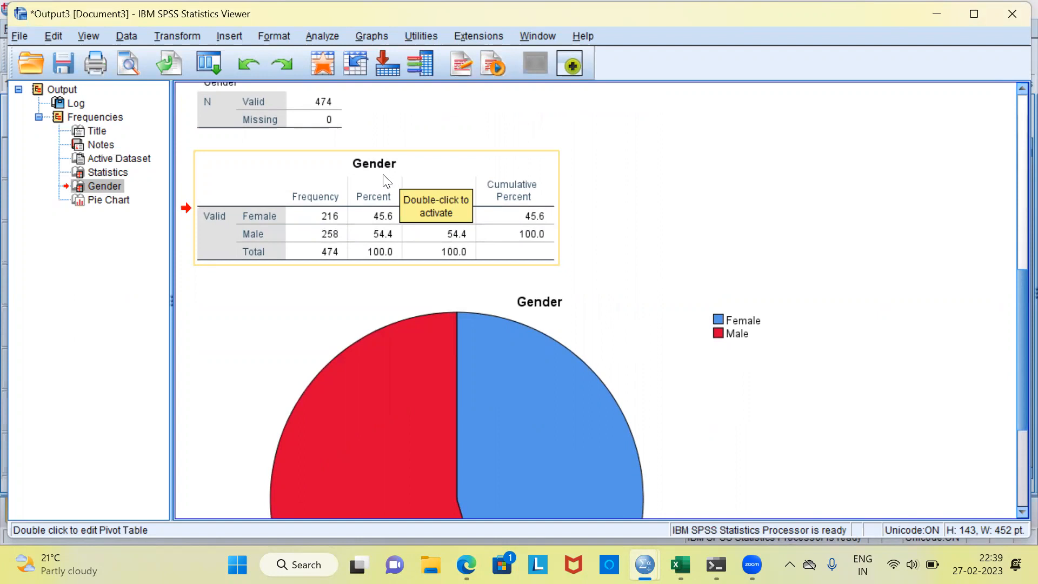
left_click(260, 227)
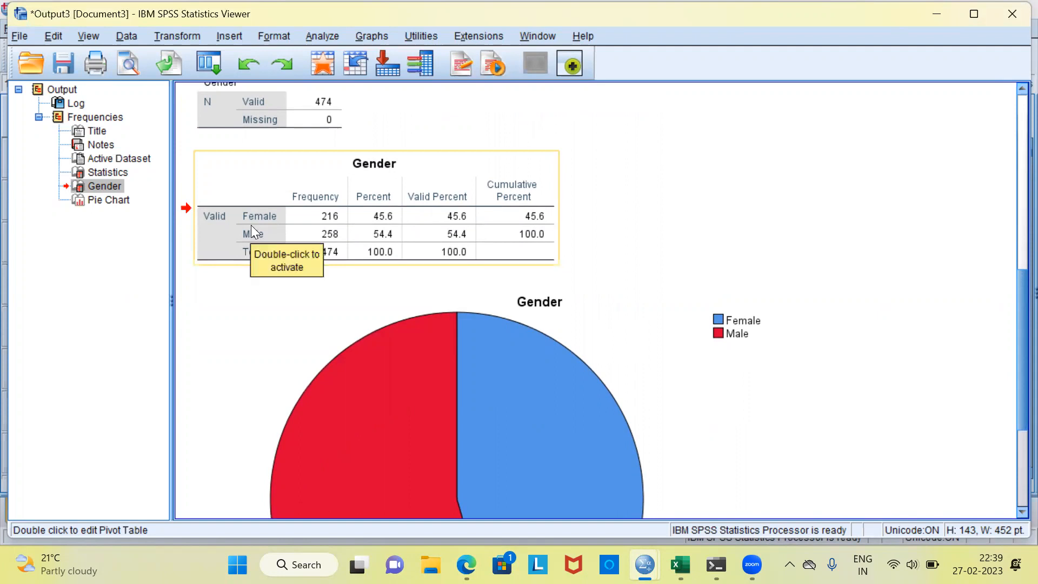
- Compare the female and male counts and percentages in the Gender table with the slices and legend of the pie chart
left_click(272, 222)
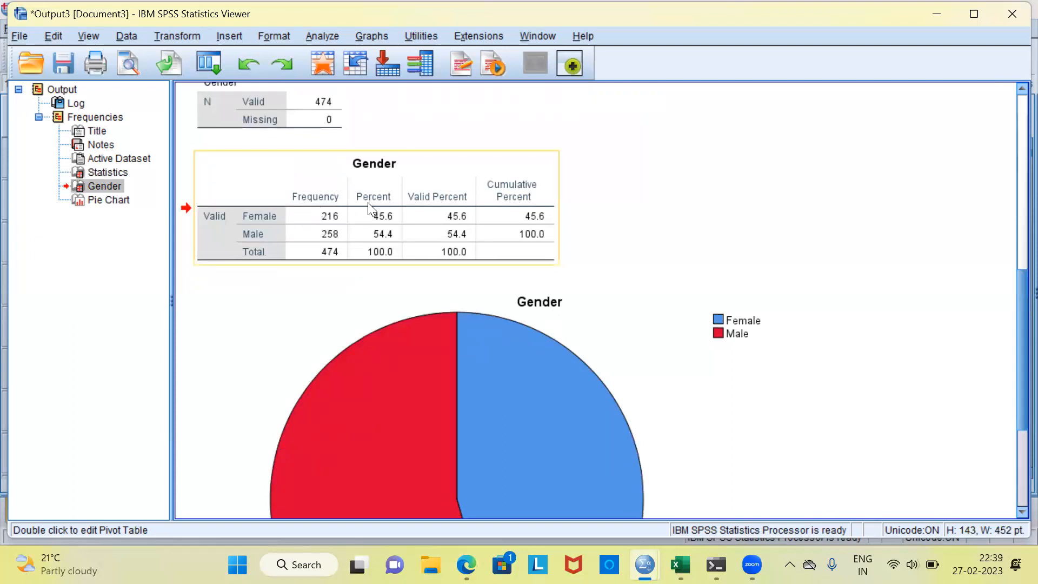
left_click(430, 205)
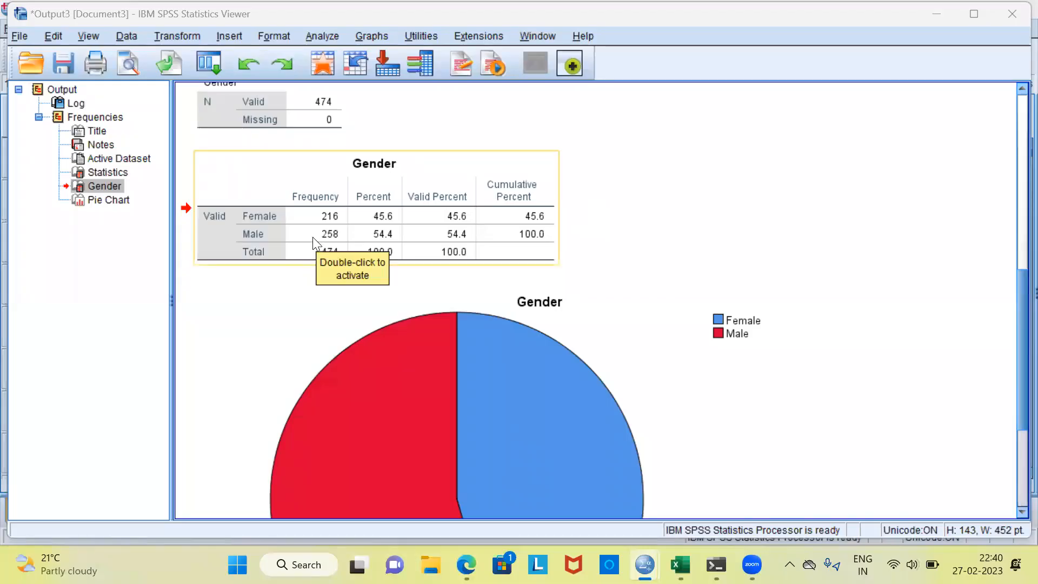
left_click(329, 239)
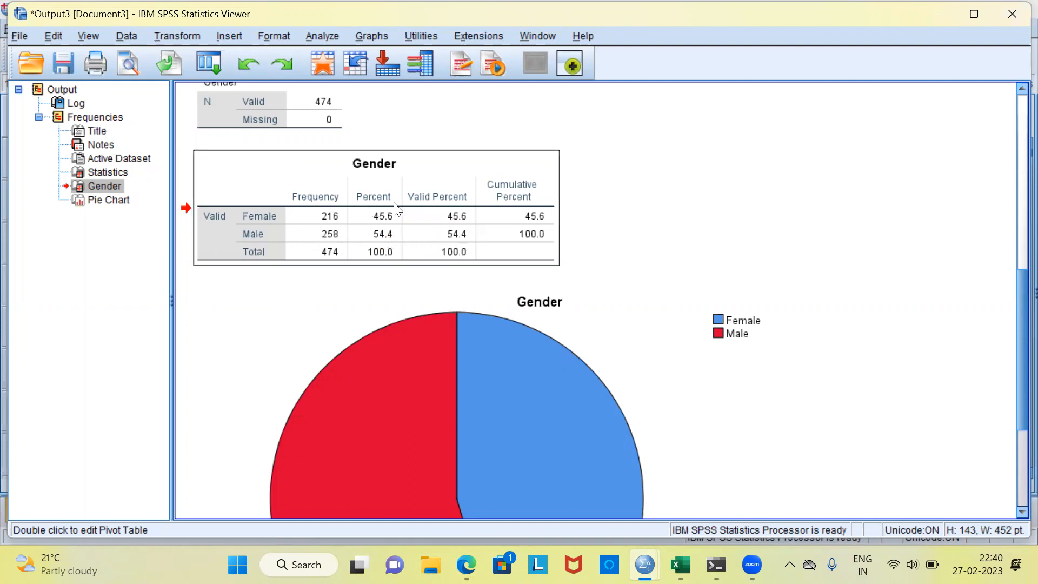
left_click(383, 230)
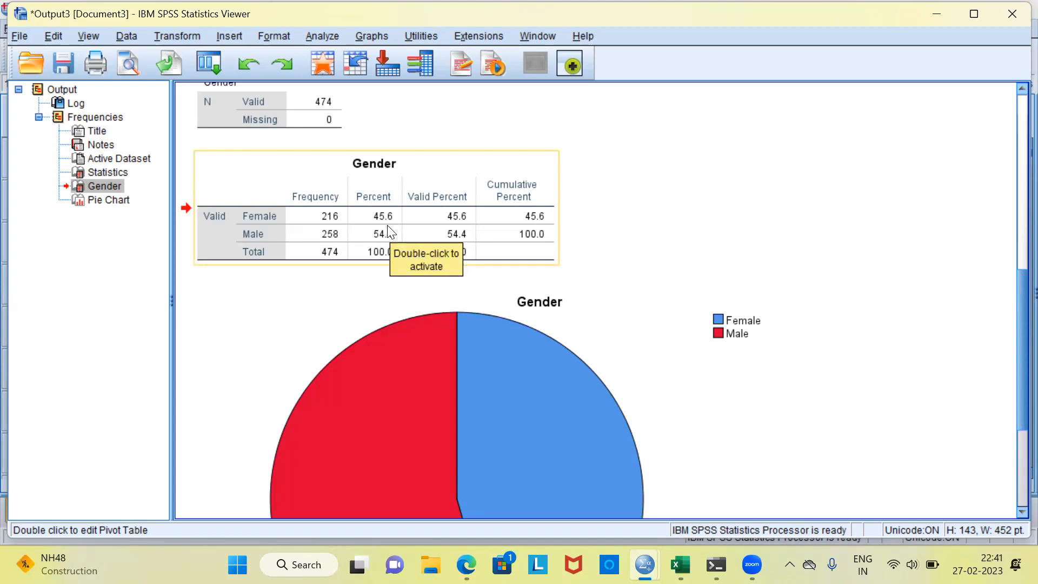
left_click(387, 226)
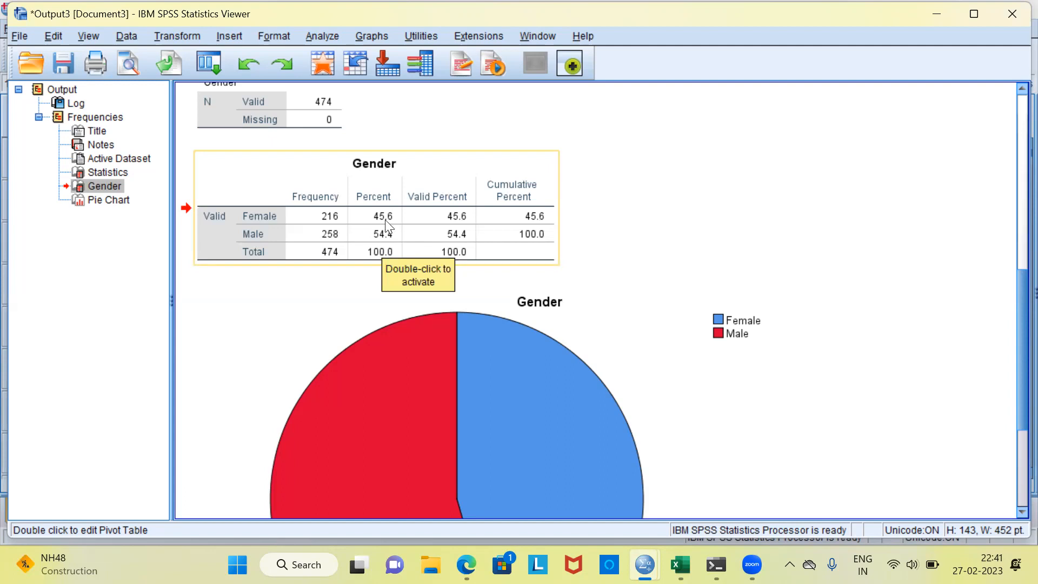
left_click(384, 239)
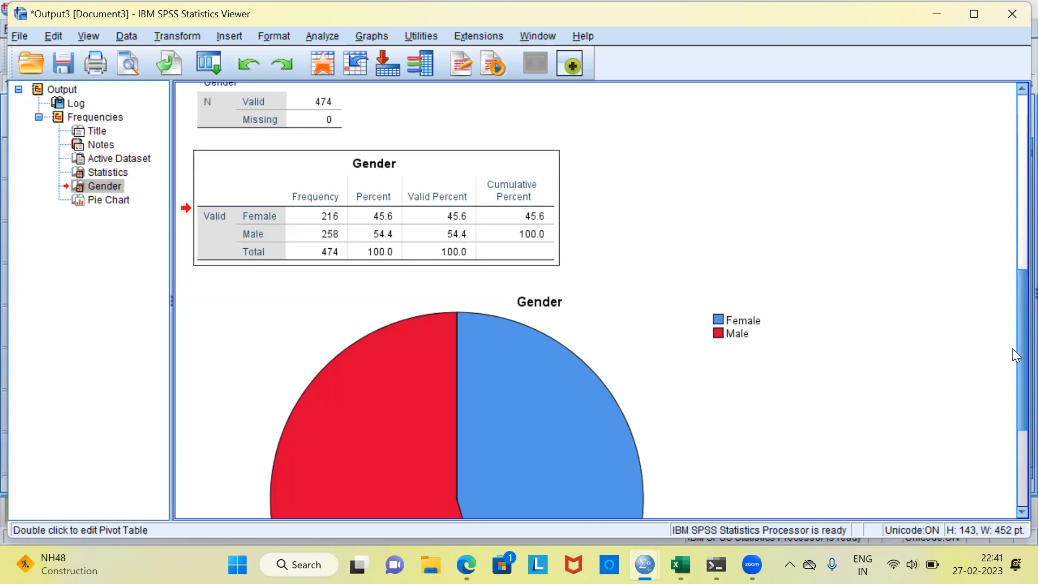
left_click_drag(1012, 348, 1012, 423)
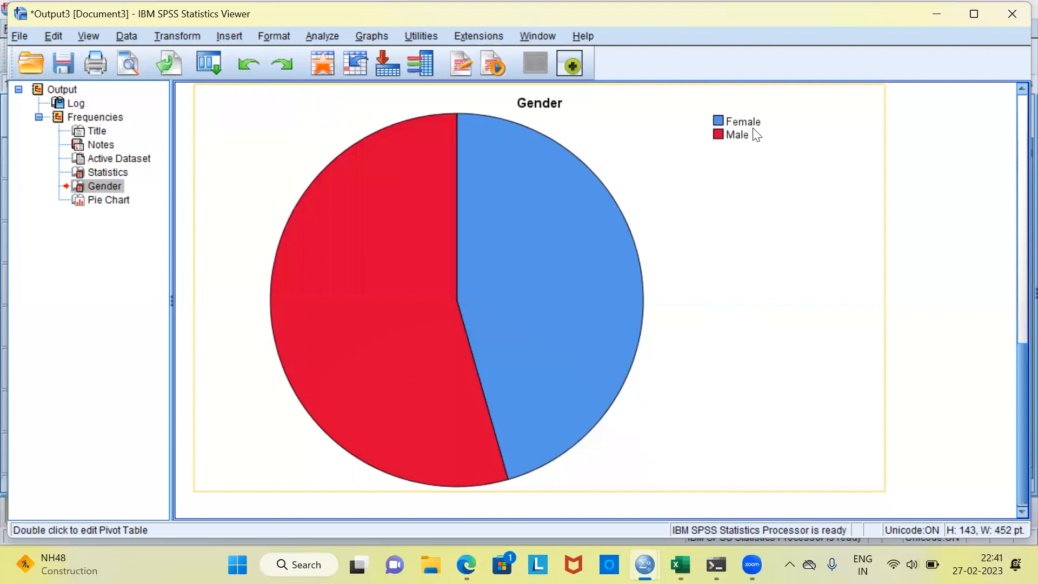
left_click(723, 133)
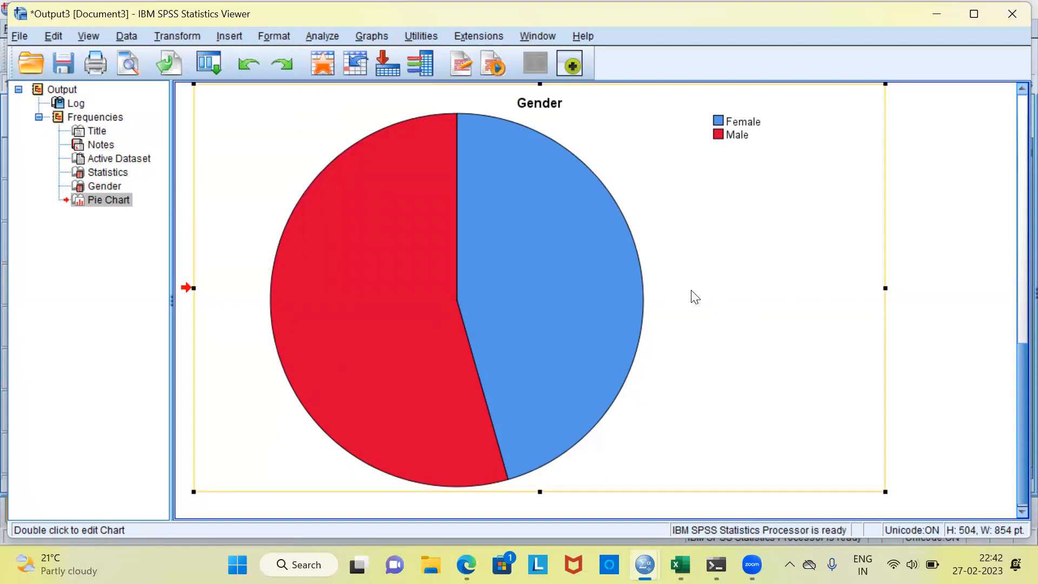
- Edit the Gender pie chart to show percentage data labels on the Male and Female slices, and close the chart editor
double_click(465, 285)
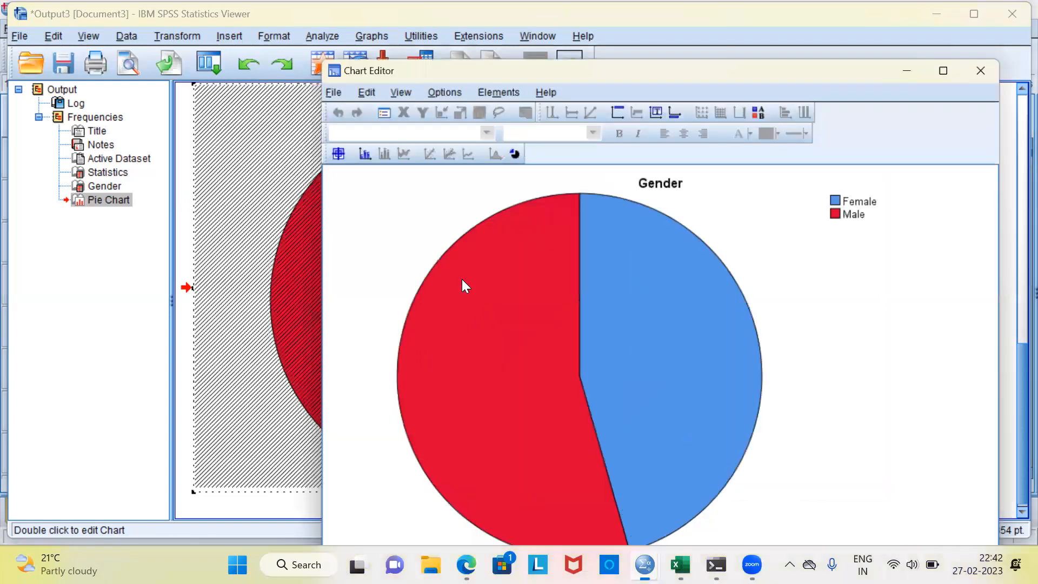
left_click(950, 69)
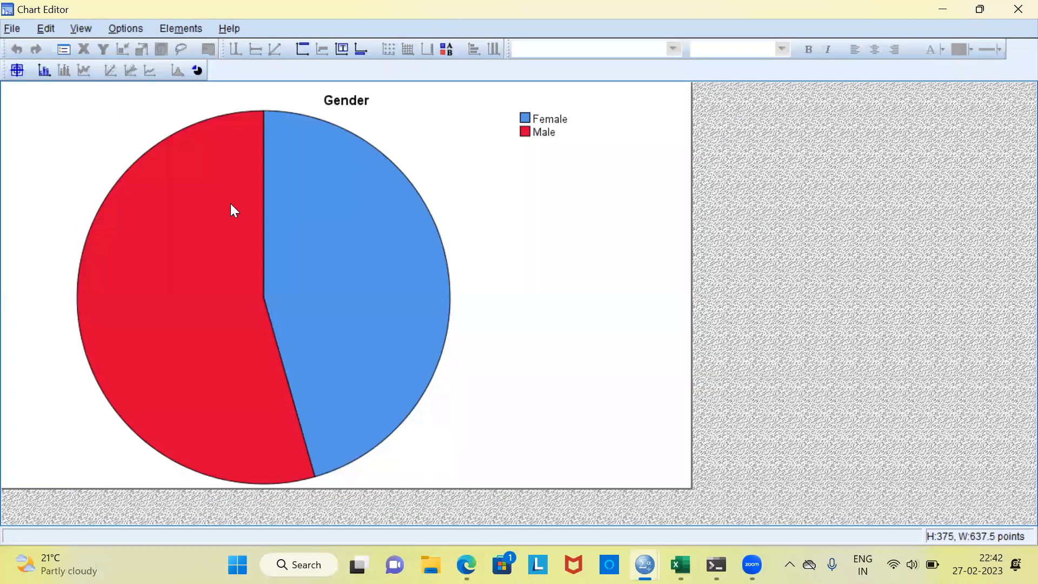
left_click(20, 74)
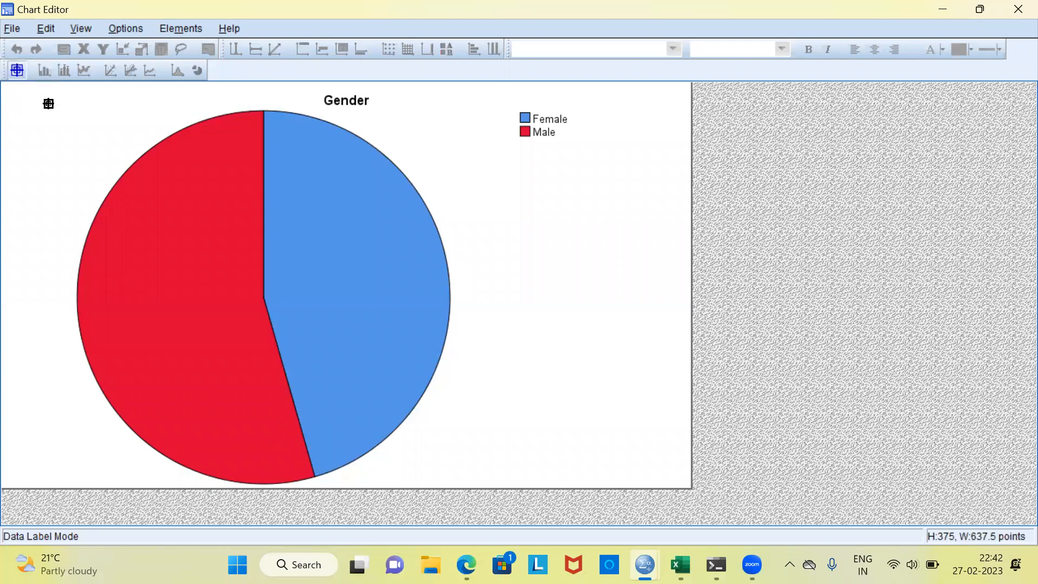
left_click(171, 235)
left_click(343, 294)
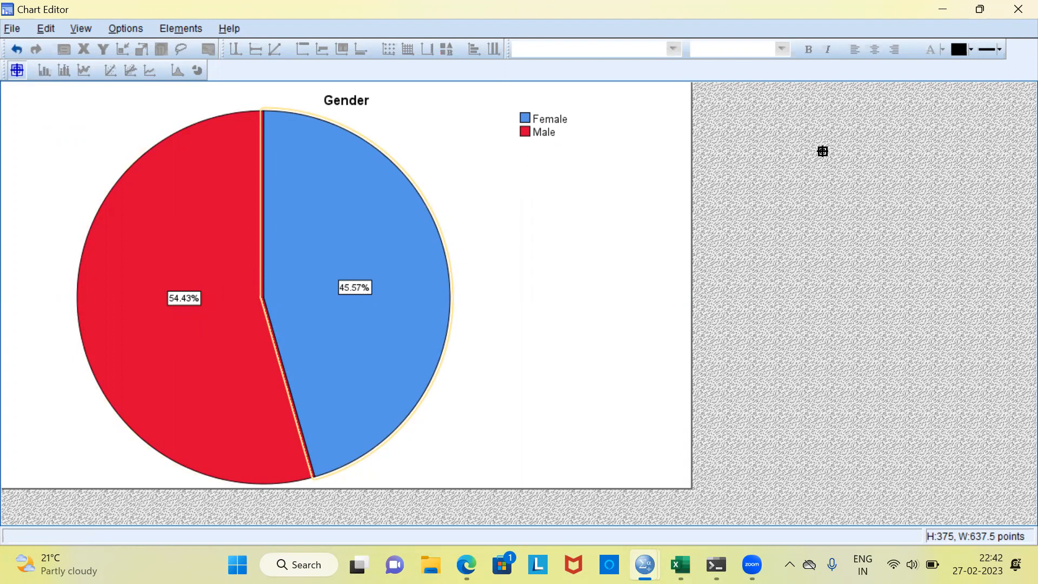
left_click(1015, 16)
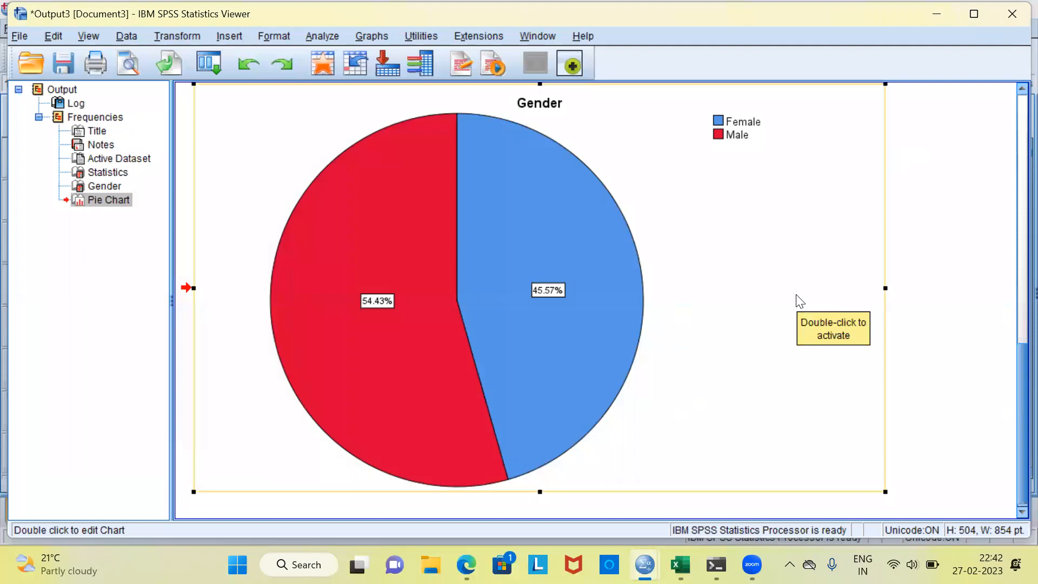
- Copy the labelled Gender pie chart from the output and create a blank workbook in Excel
right_click(582, 220)
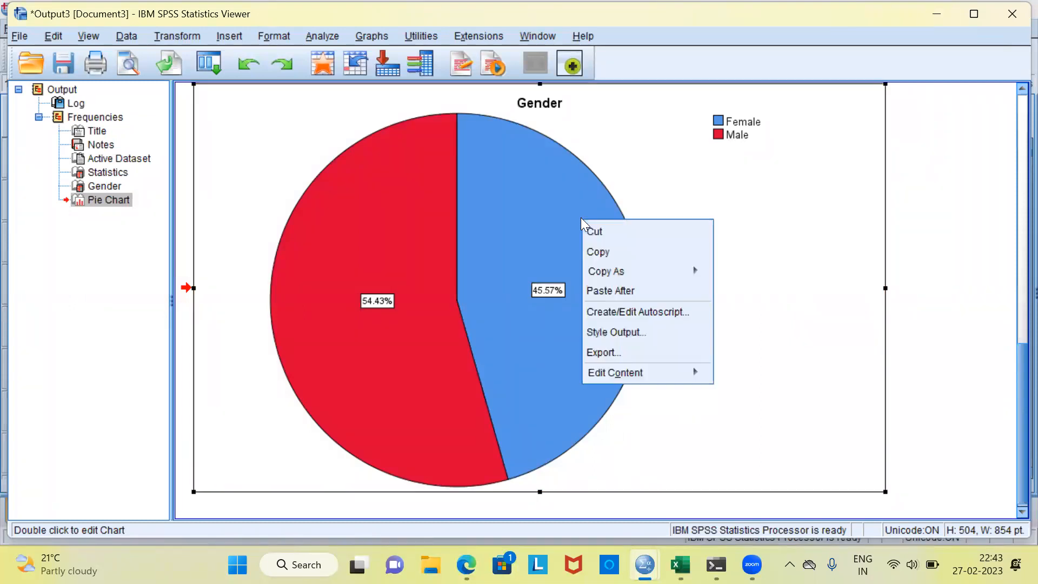
left_click(654, 258)
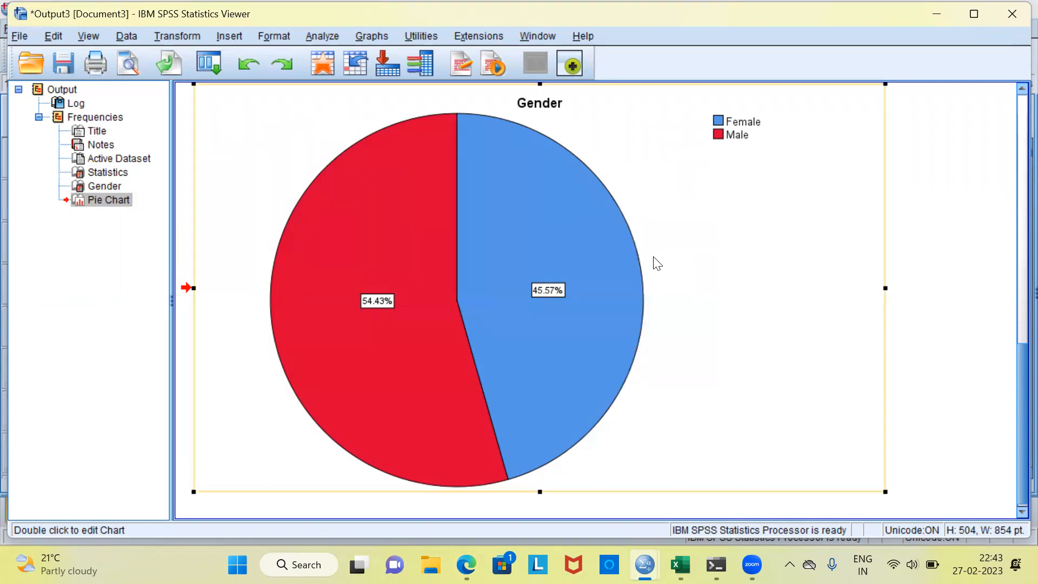
left_click(299, 564)
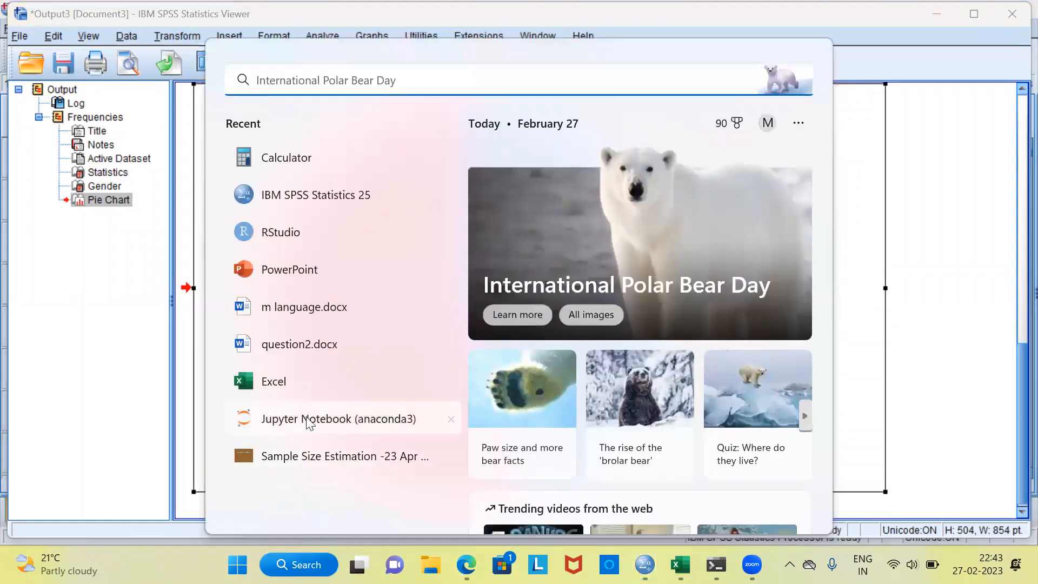
left_click(283, 387)
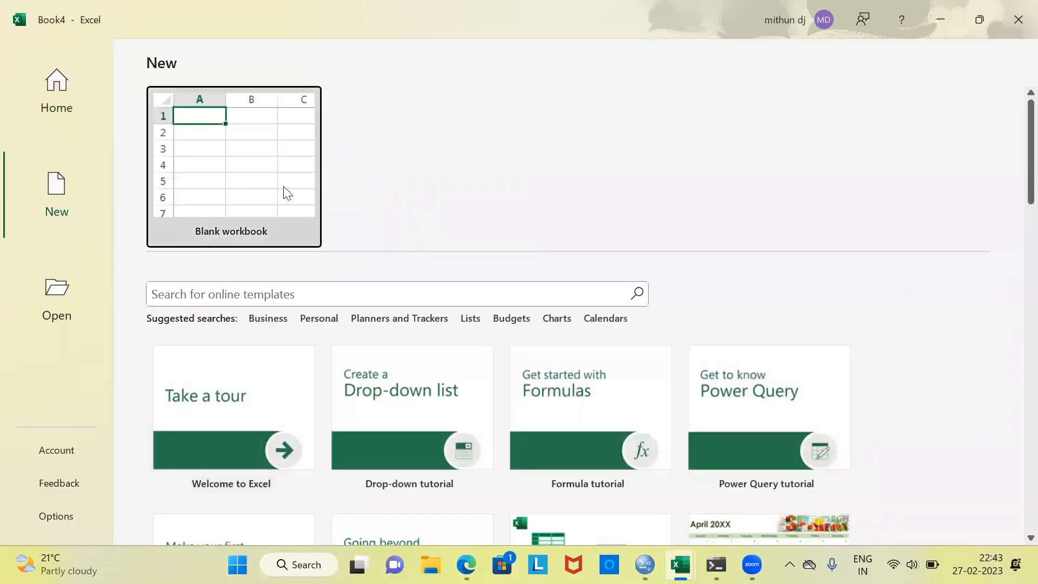
left_click(285, 191)
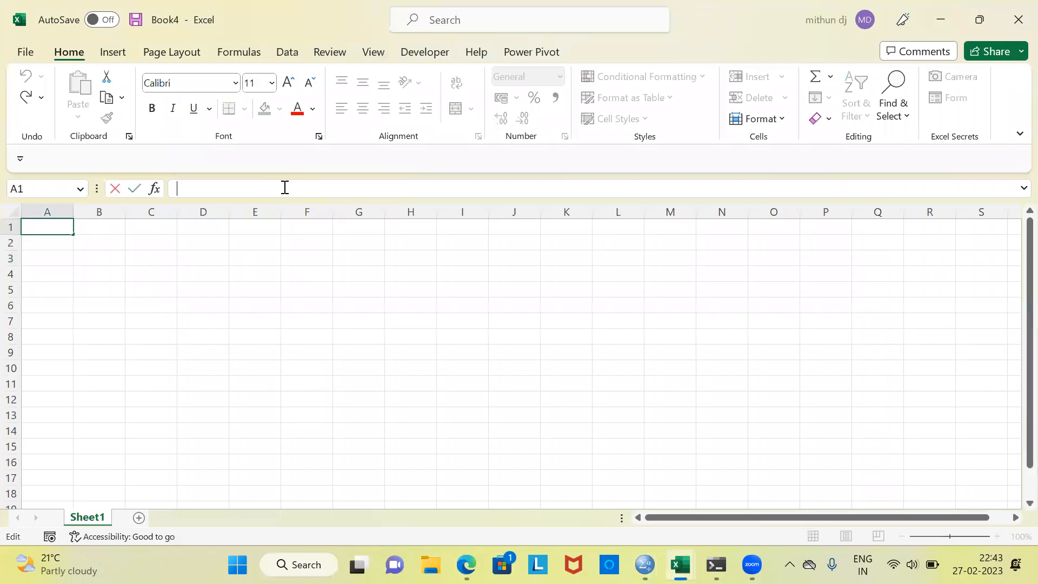
- Paste the copied chart at cell B2 and convert the pasted chart to a picture that keeps its percentage labels
left_click(99, 243)
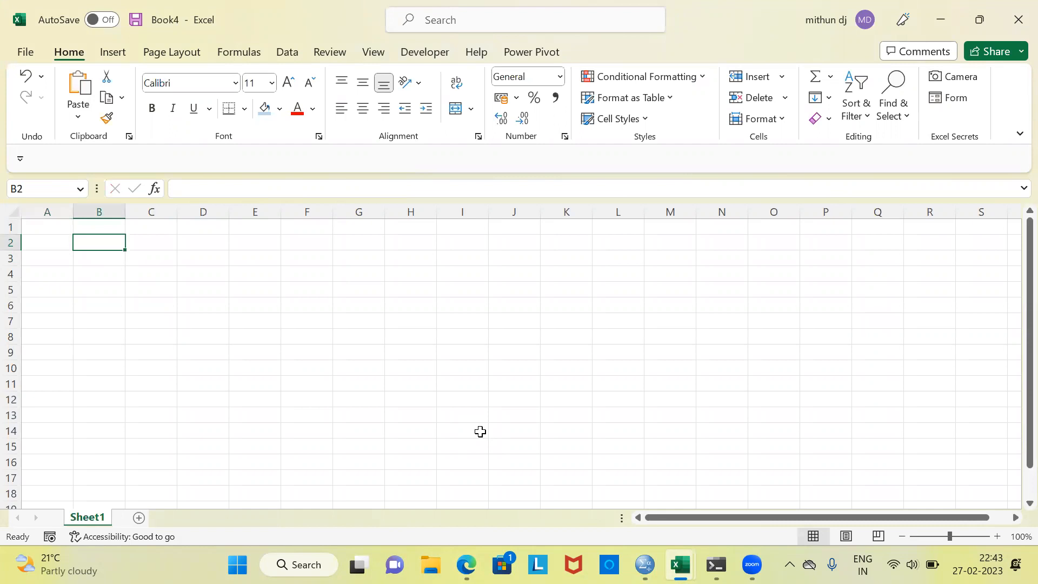
key("ctrl+v")
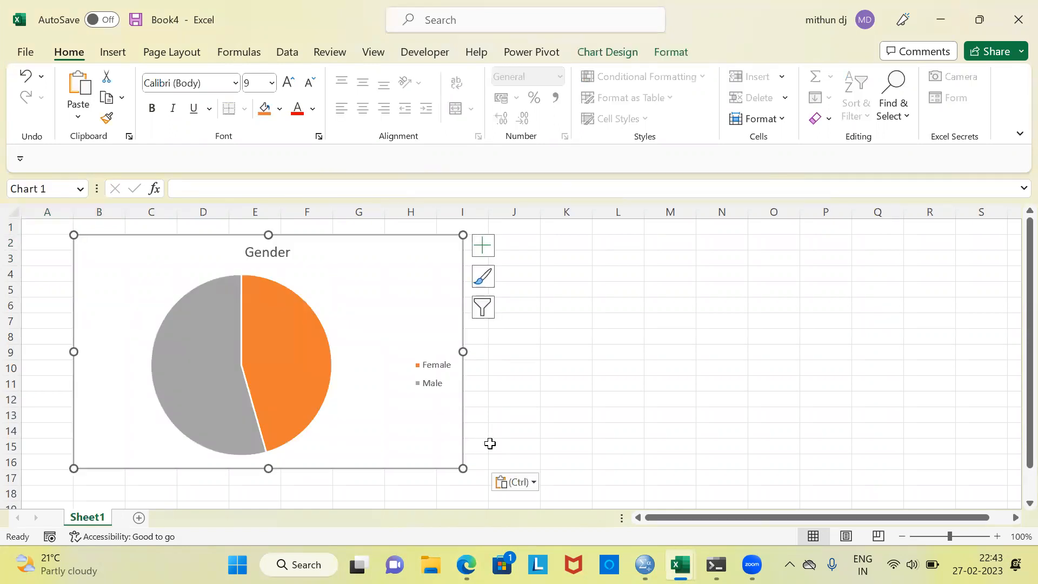
left_click(525, 482)
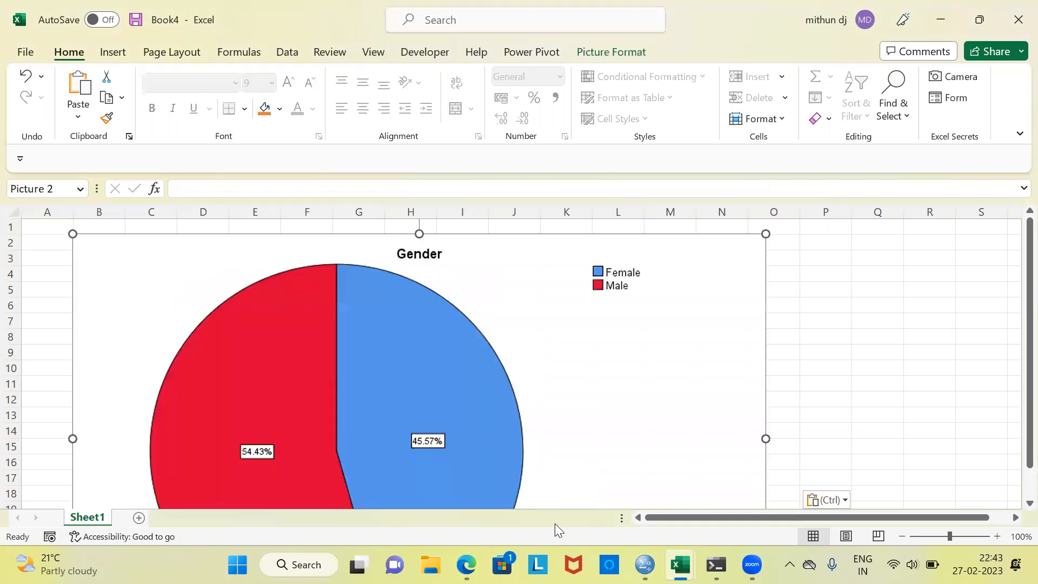
left_click_drag(1029, 403, 1013, 348)
- Switch to the Employee data v2 dataset in SPSS and review the jobcat and Gender columns
mouse_move(644, 564)
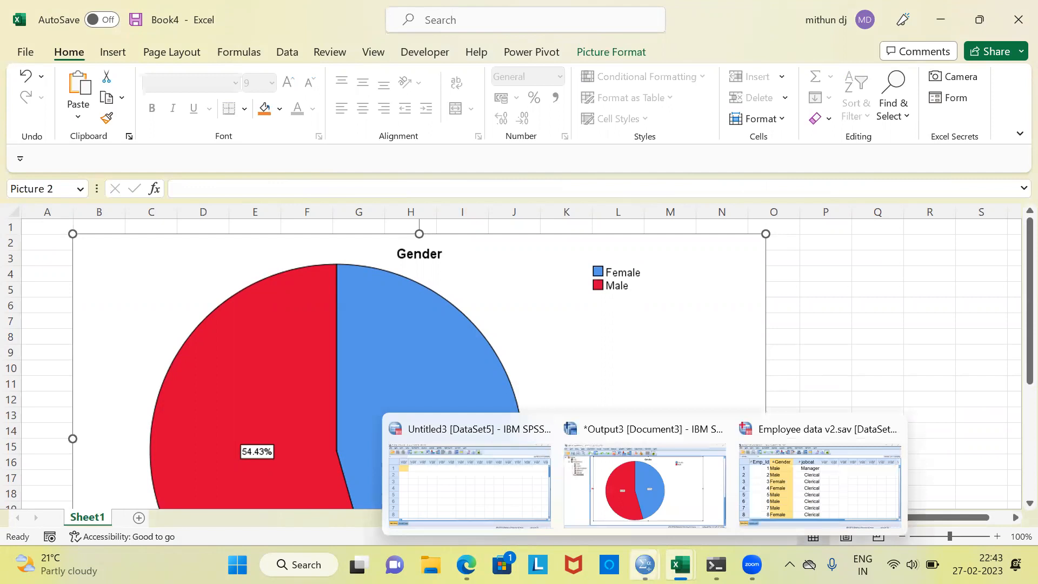
left_click(796, 502)
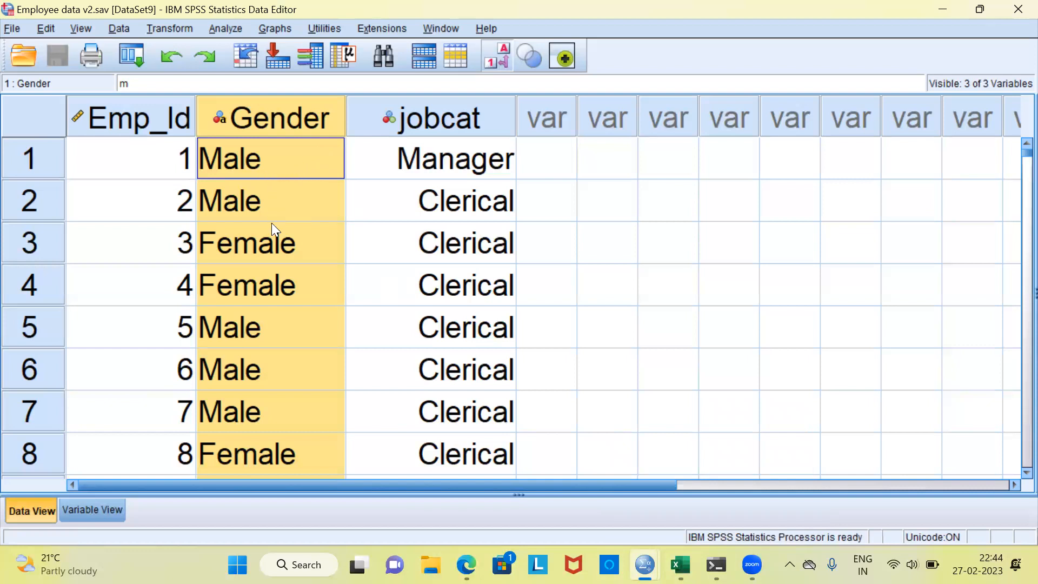
left_click(457, 120)
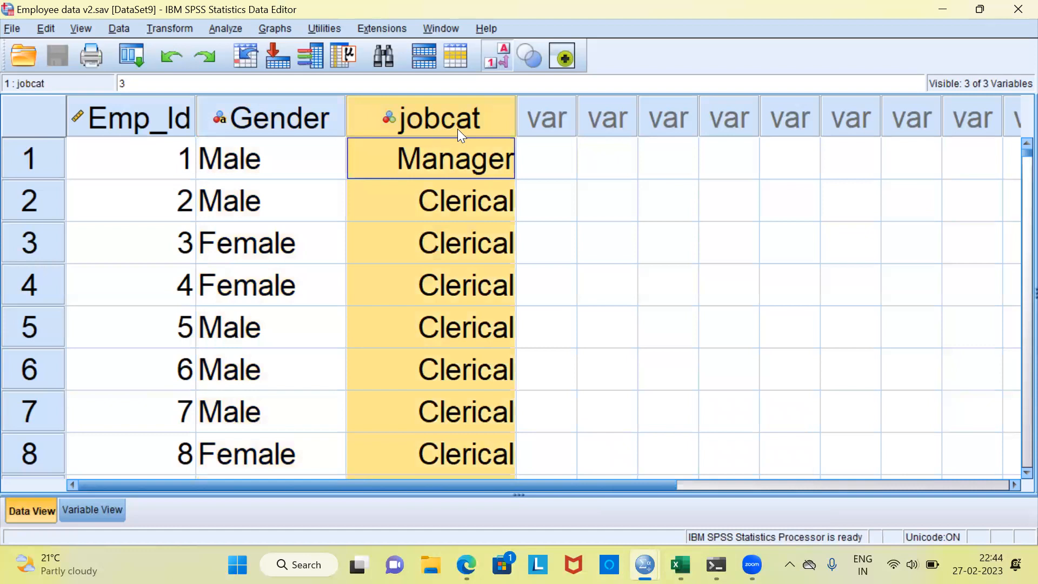
mouse_move(479, 131)
left_click_drag(1013, 154, 1015, 187)
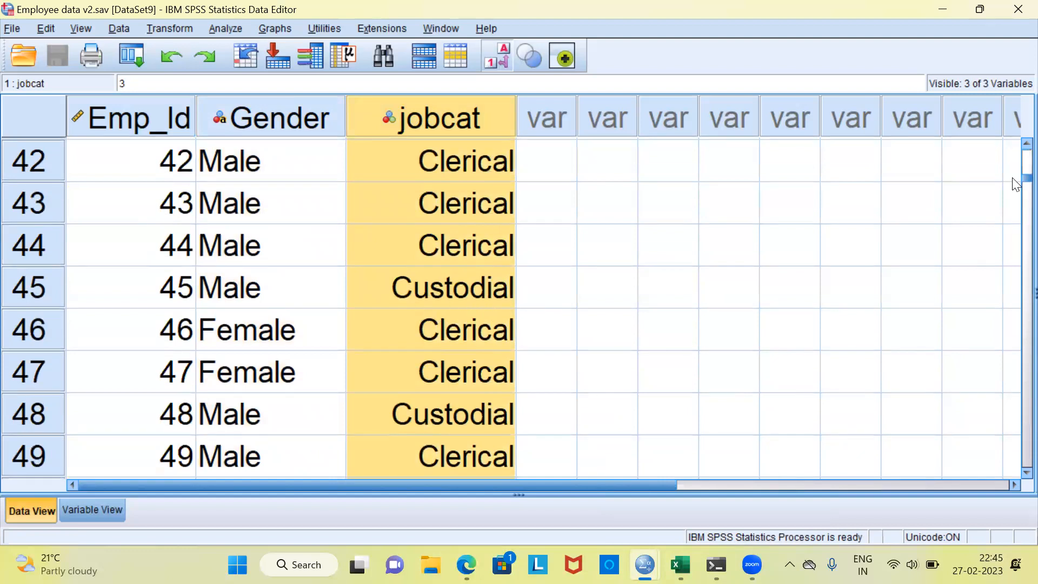
left_click_drag(1015, 184, 1015, 154)
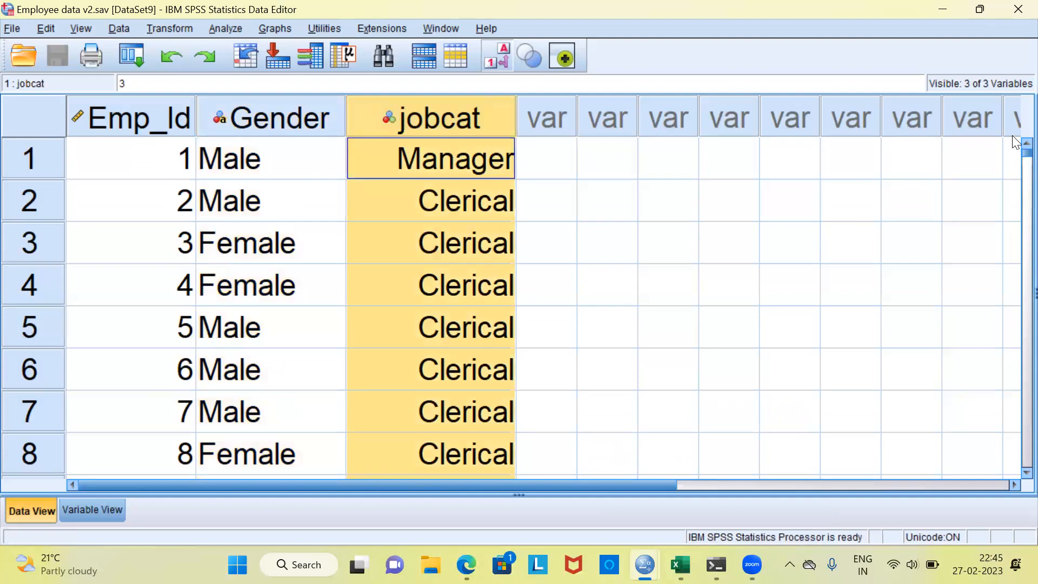
left_click(266, 120)
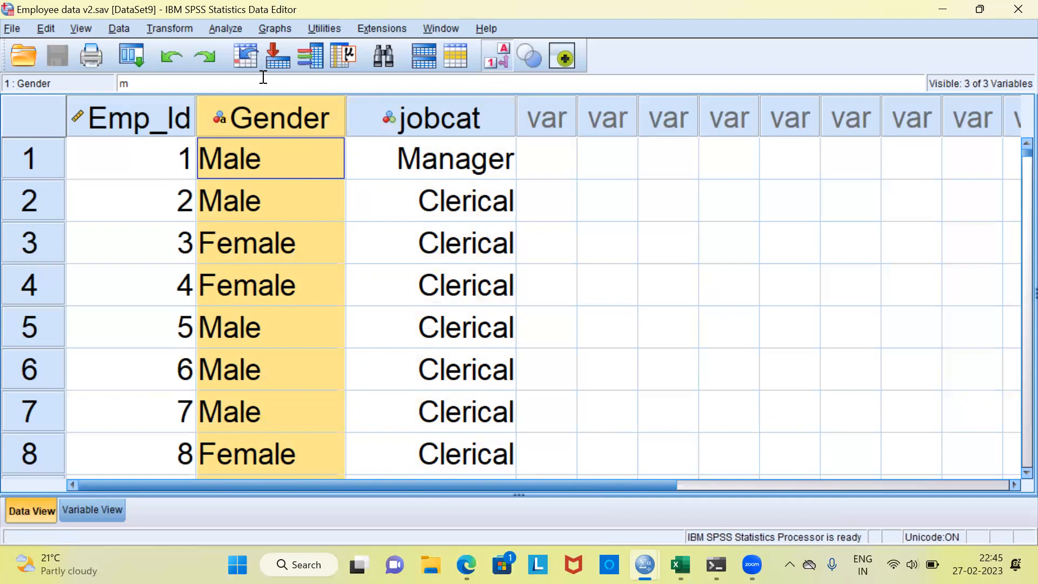
- Start a Crosstabs analysis with Gender as the row variable and Employment Category as the column variable
key("alt+a")
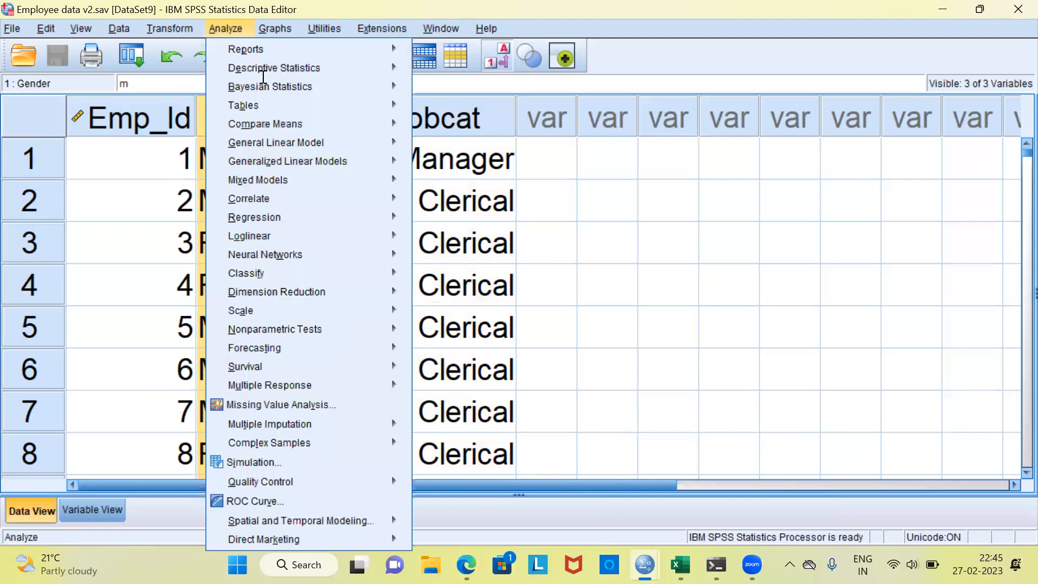
mouse_move(263, 74)
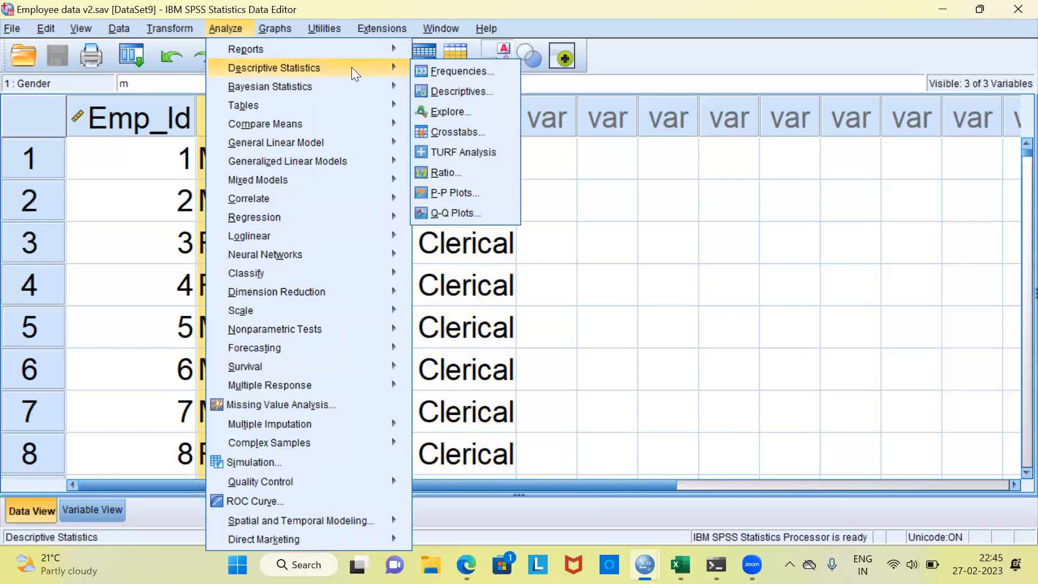
left_click(490, 130)
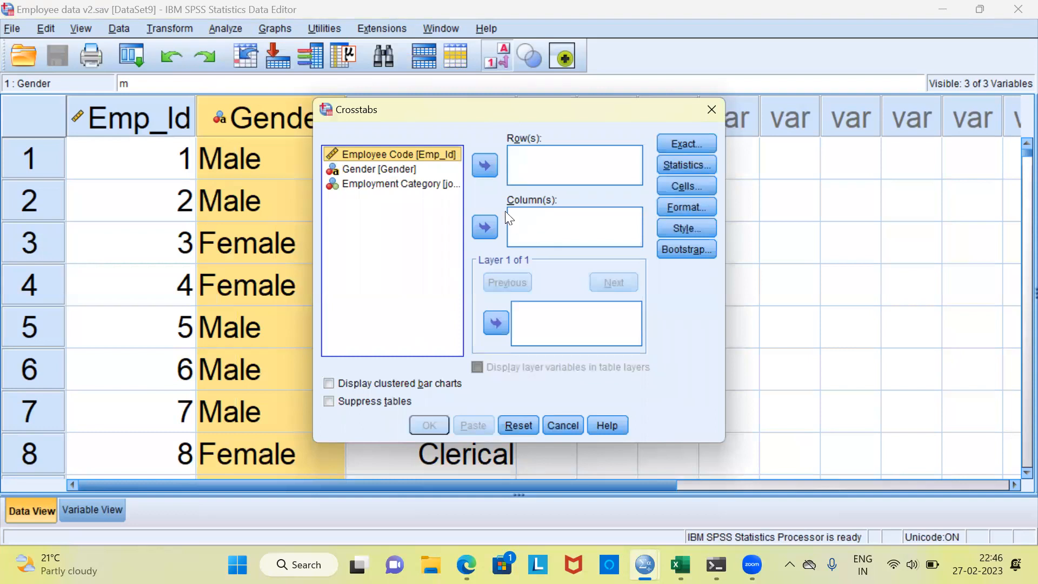
left_click(403, 171)
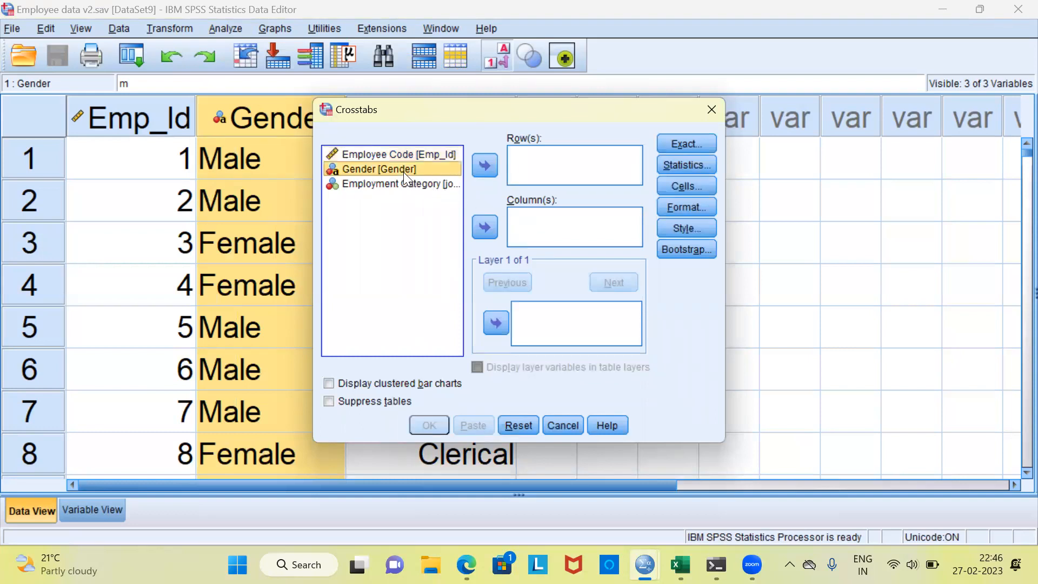
left_click(479, 170)
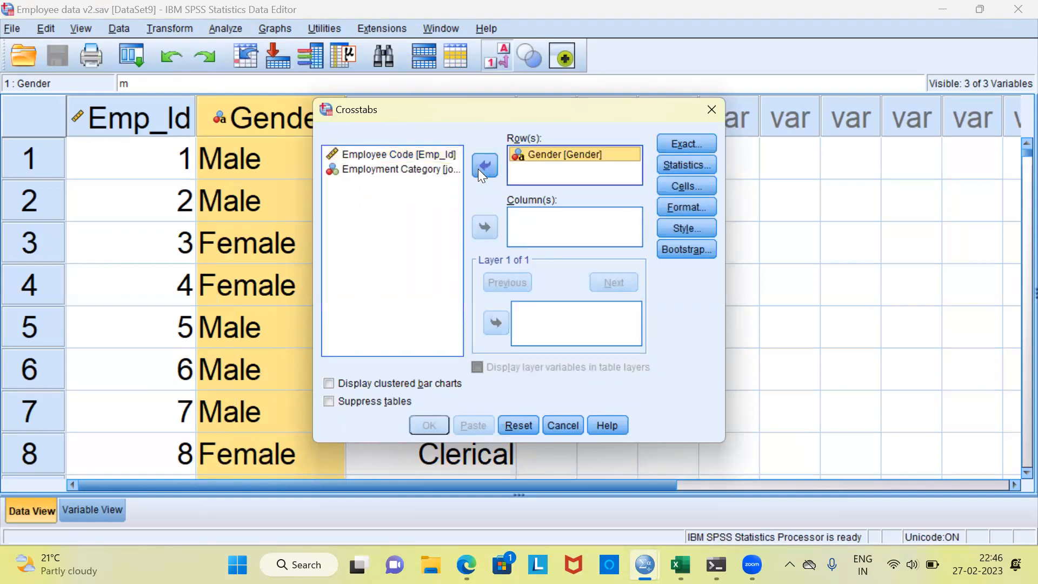
left_click(413, 172)
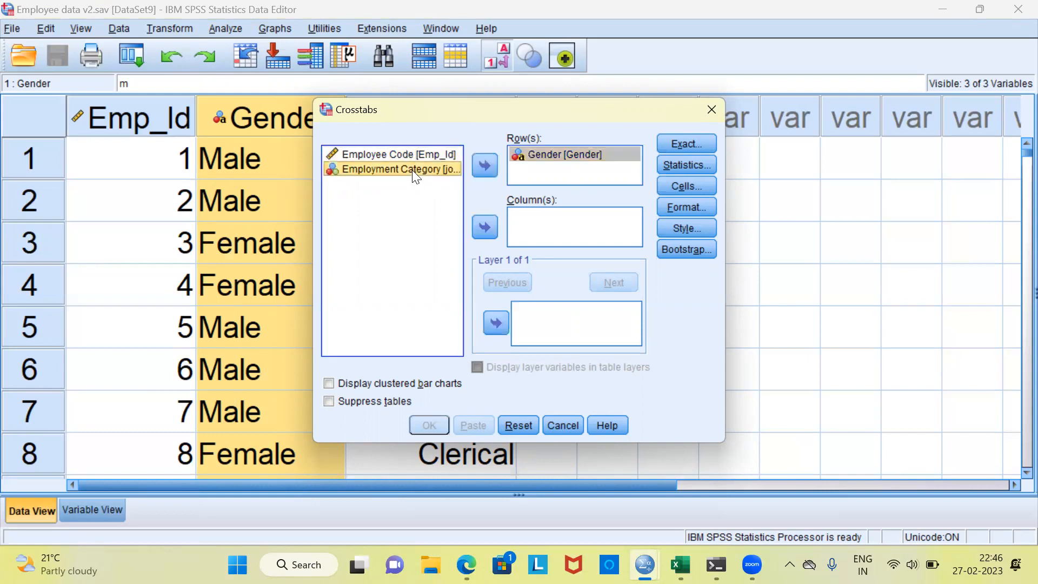
left_click(486, 227)
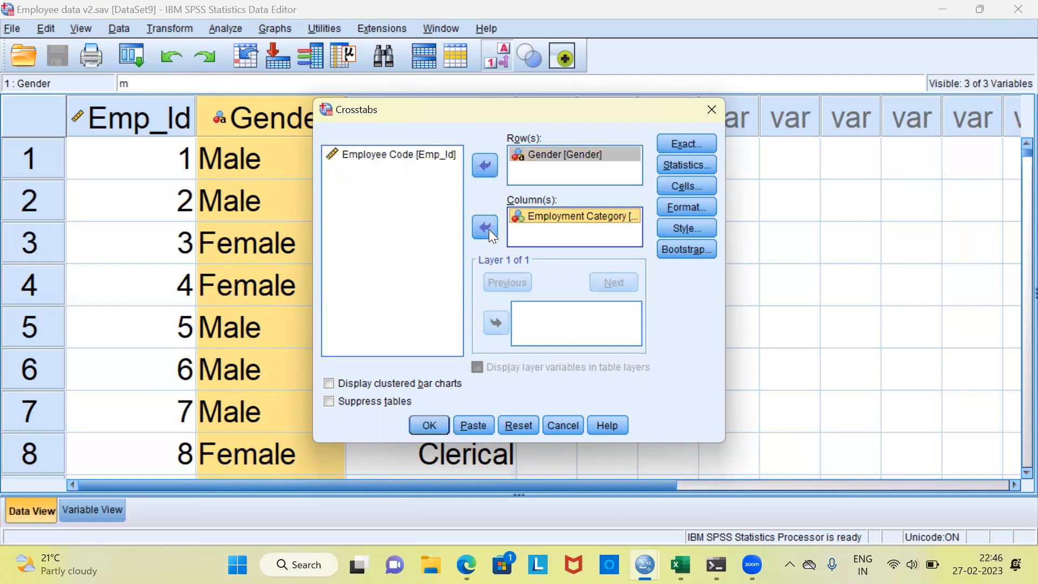
left_click(539, 169)
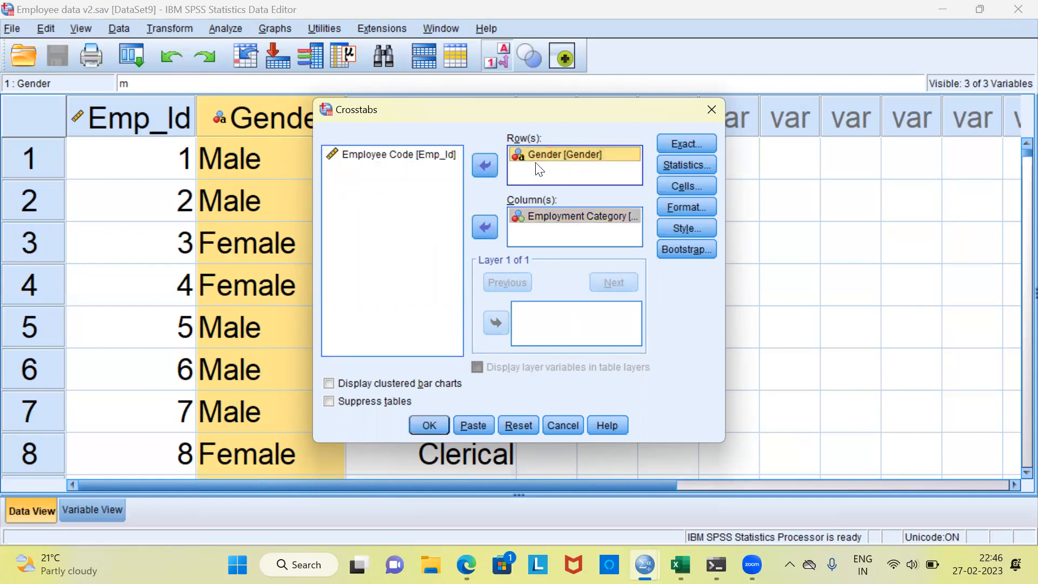
- Add clustered bar charts and row percentages alongside the observed counts to the crosstab, and run the analysis
left_click(545, 229)
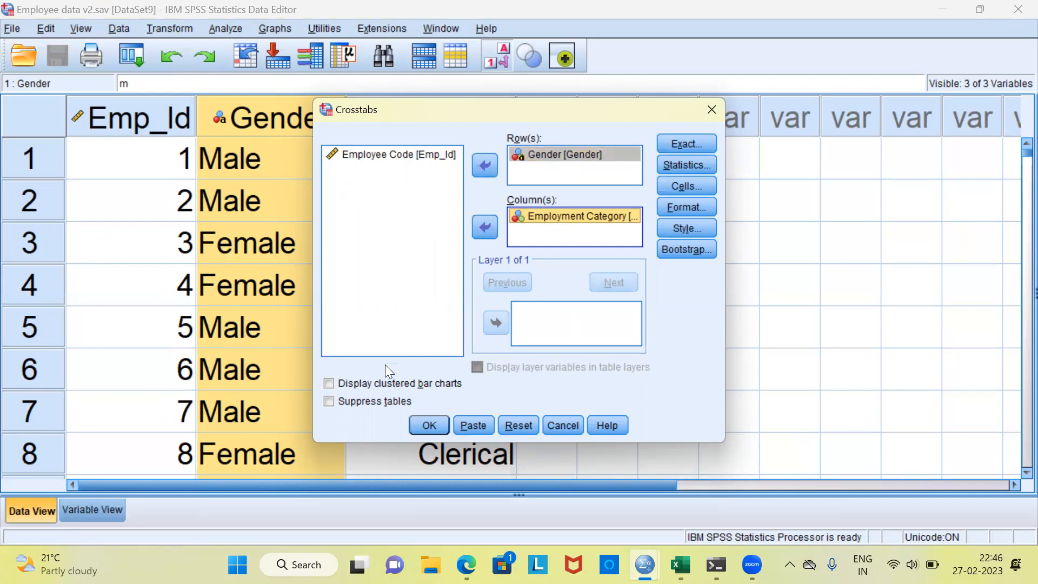
left_click(329, 384)
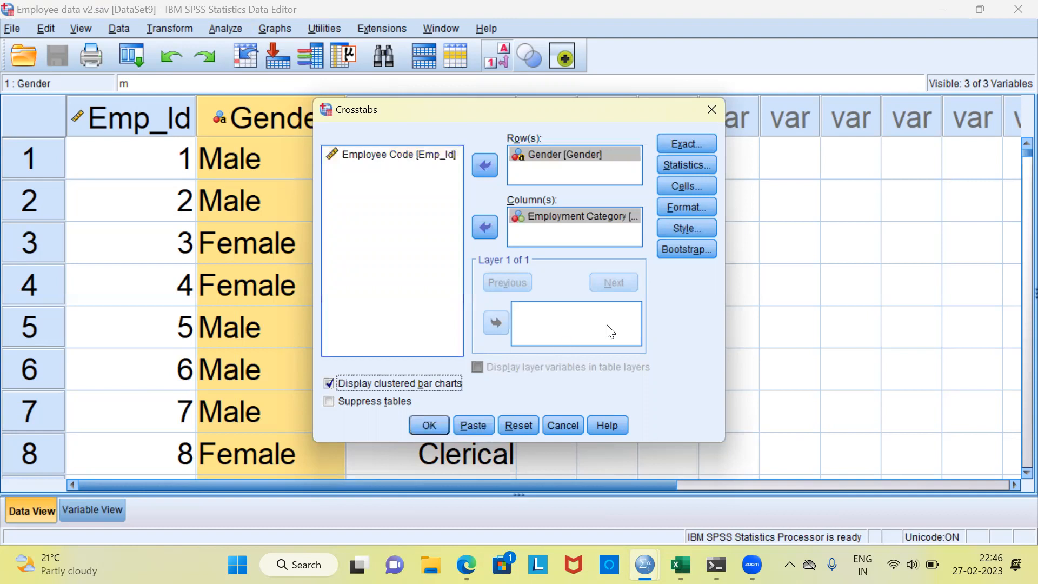
left_click(700, 185)
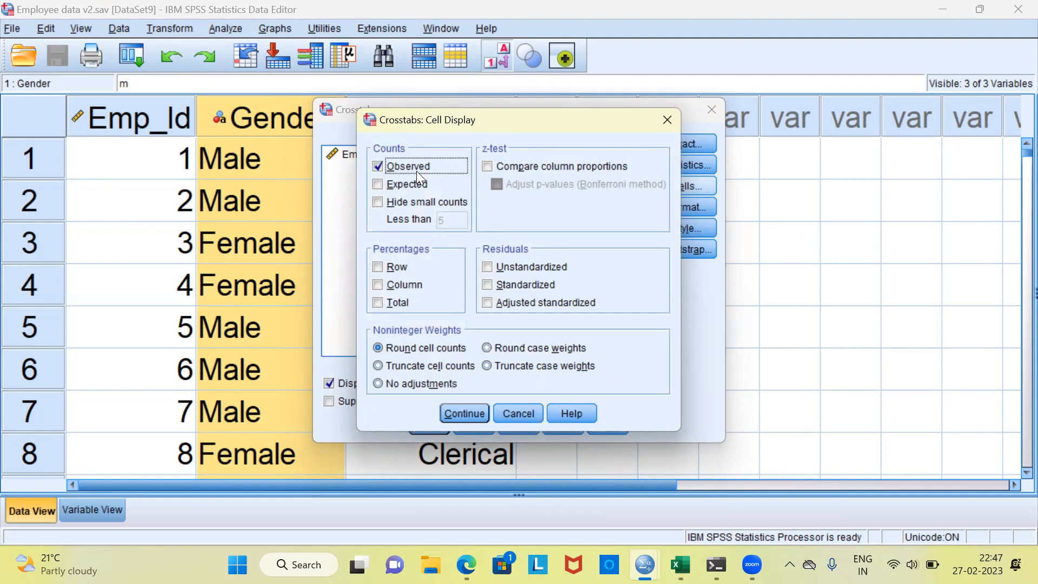
left_click(378, 267)
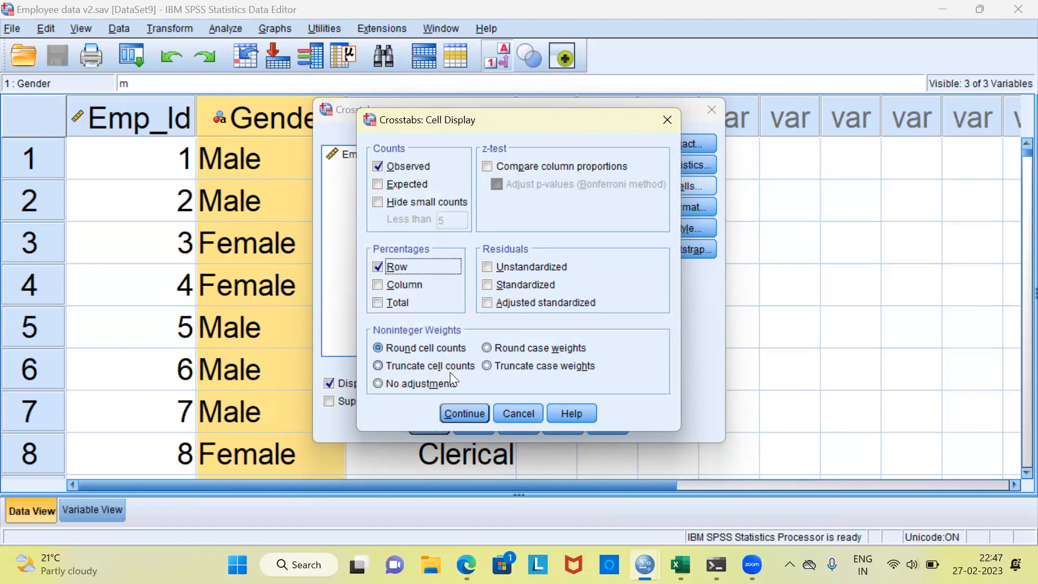
left_click(458, 413)
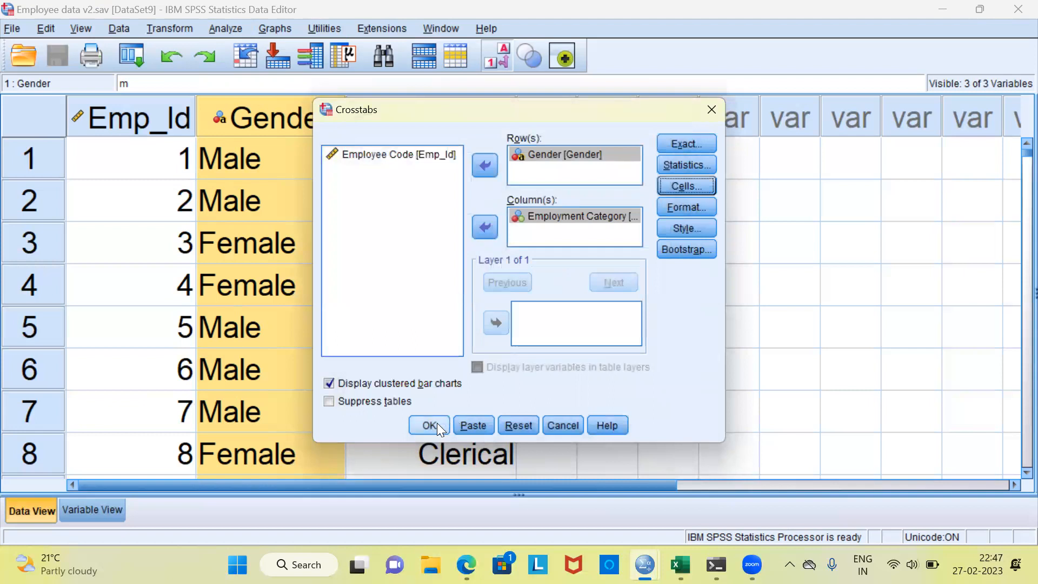
left_click(432, 427)
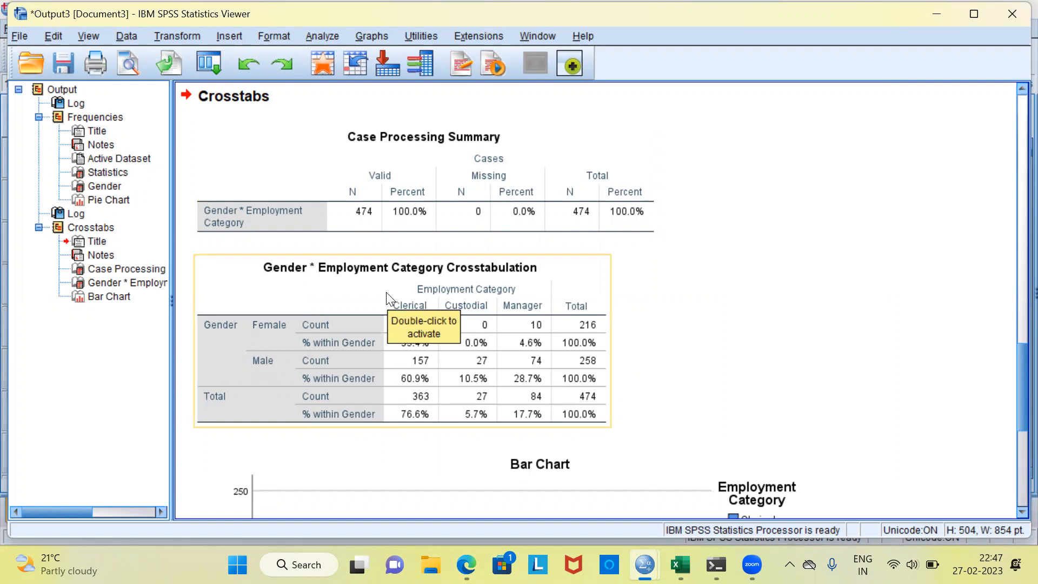
- Examine the counts and percentages within Gender for each employment category in the crosstabulation table
left_click(498, 290)
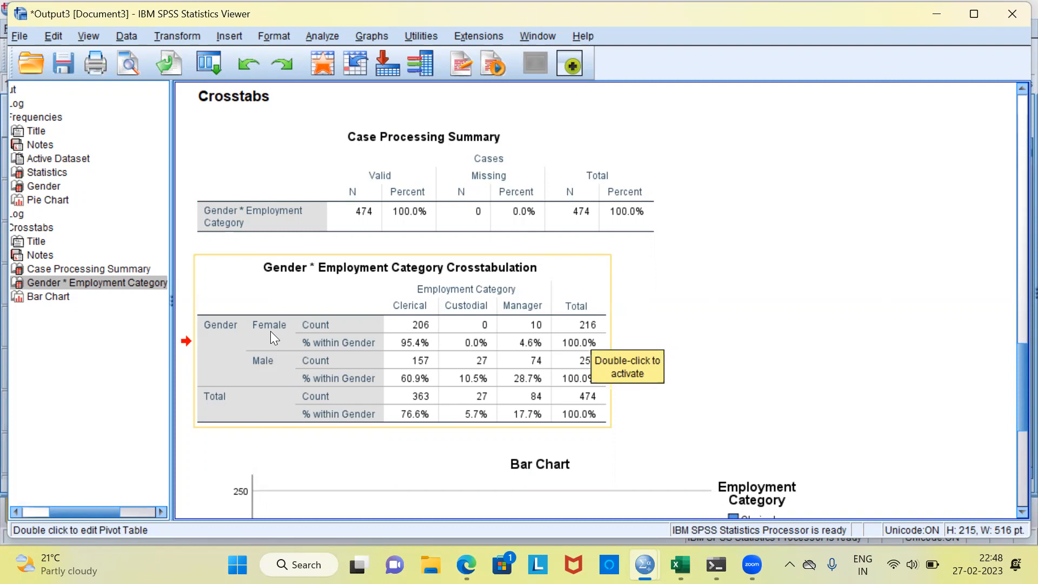
left_click(586, 329)
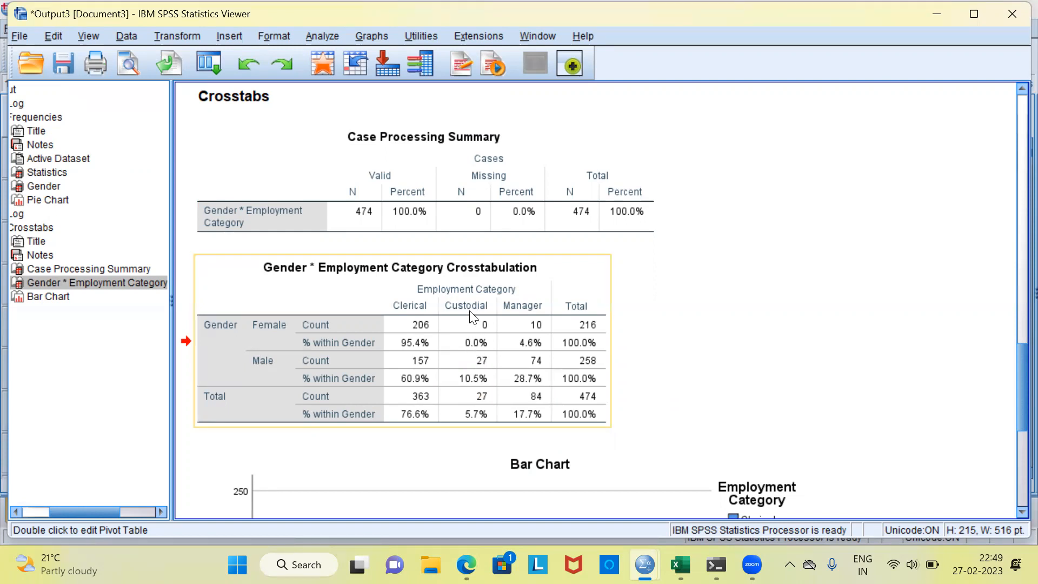
left_click(524, 348)
left_click(524, 385)
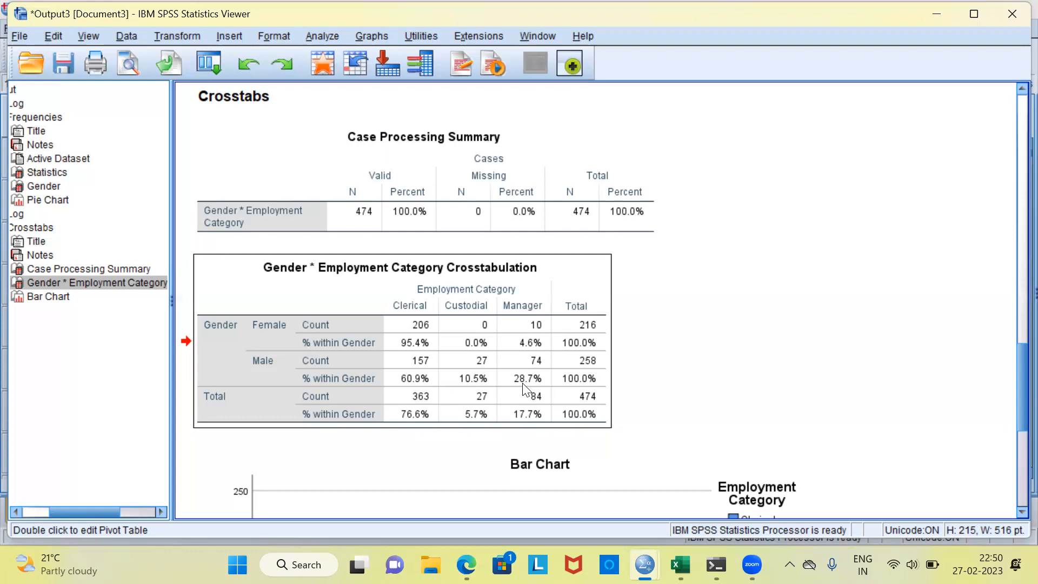
left_click(503, 301)
- Examine the clustered bar chart, comparing the Clerical, Custodial and Manager bars for females and males
left_click_drag(1012, 388, 1013, 453)
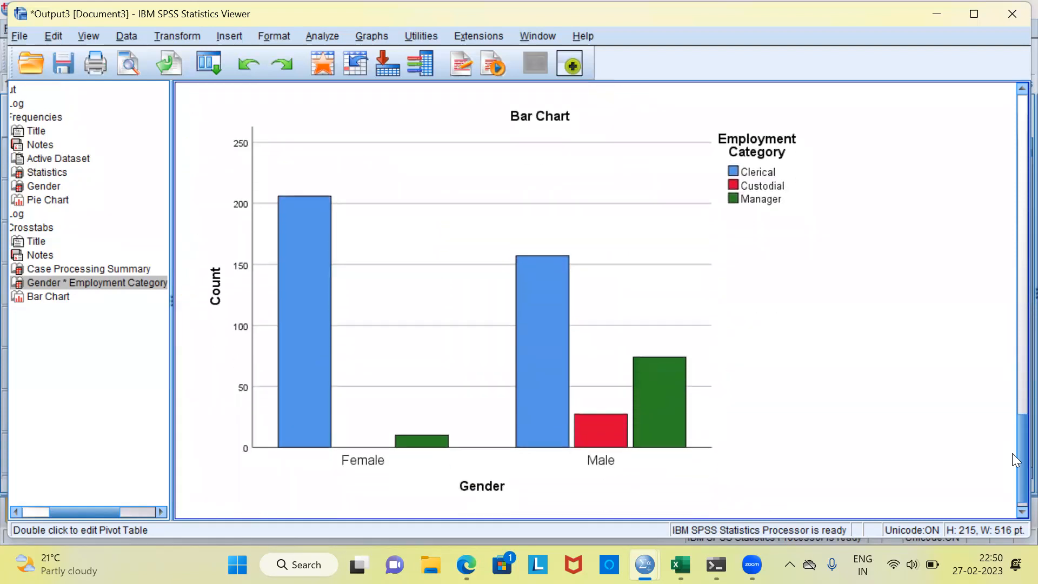
left_click(594, 315)
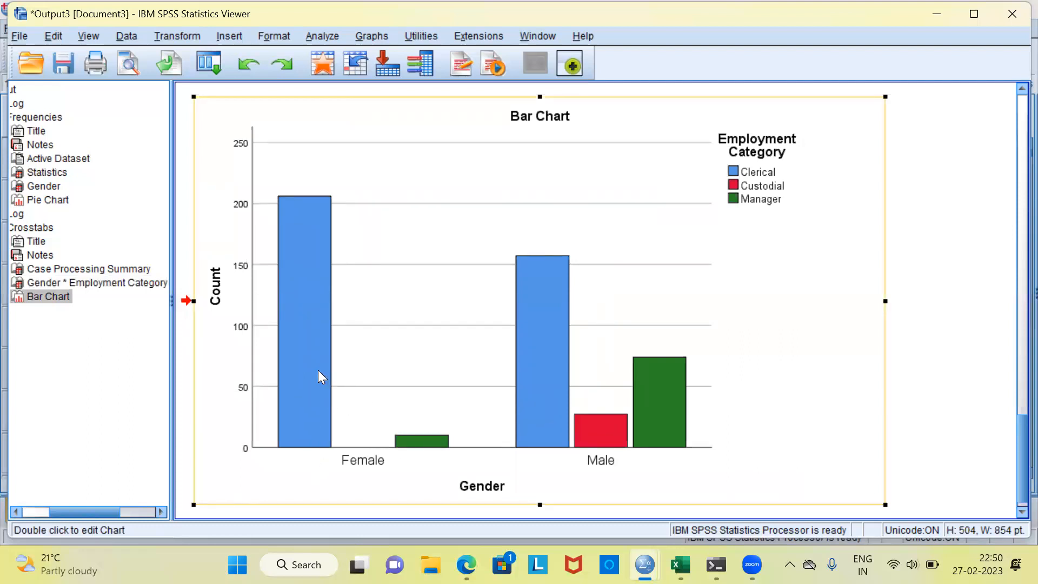
left_click(415, 433)
left_click(528, 101)
left_click(608, 118)
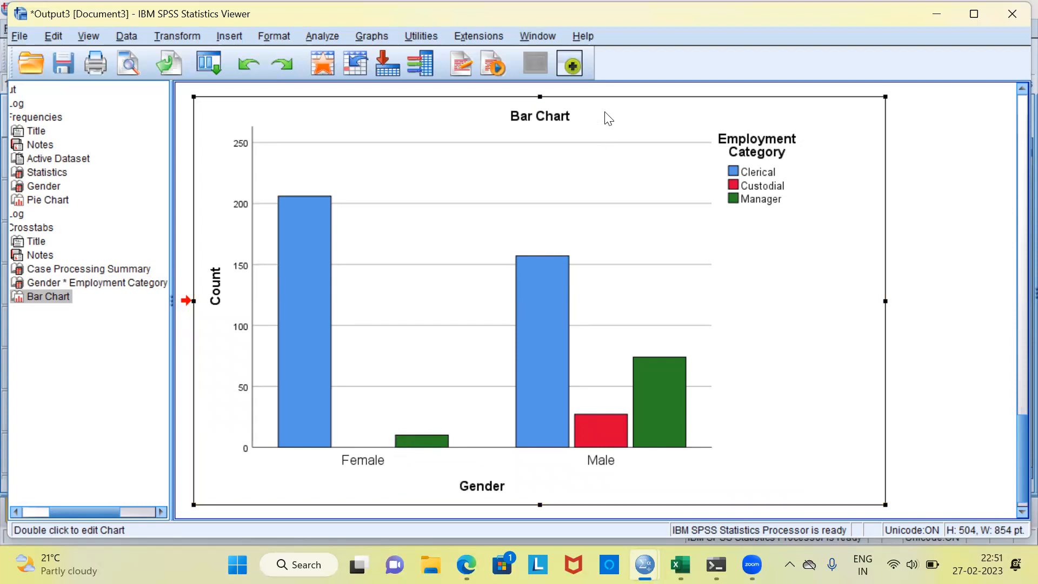
double_click(606, 116)
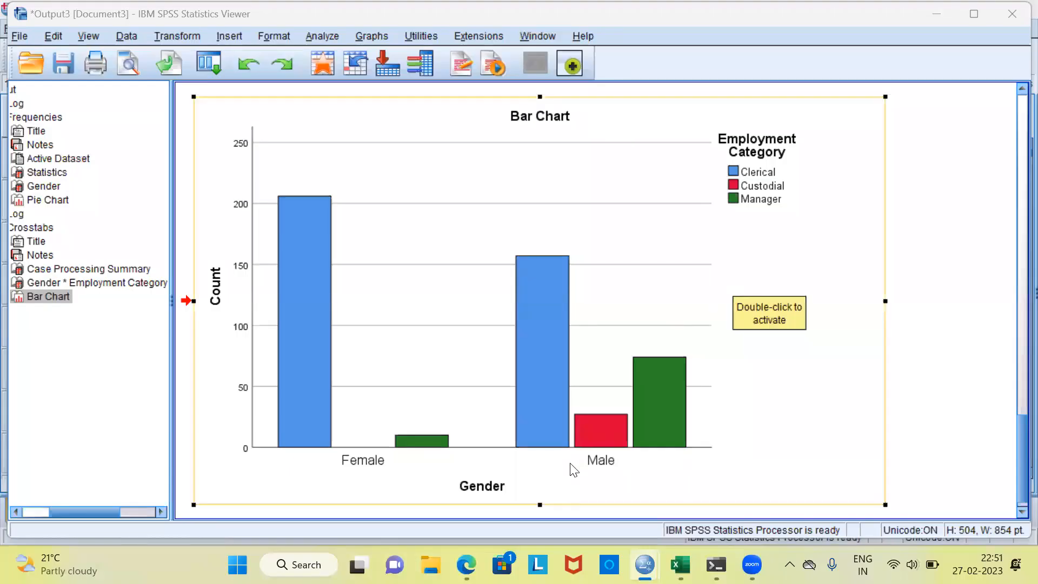
left_click(589, 471)
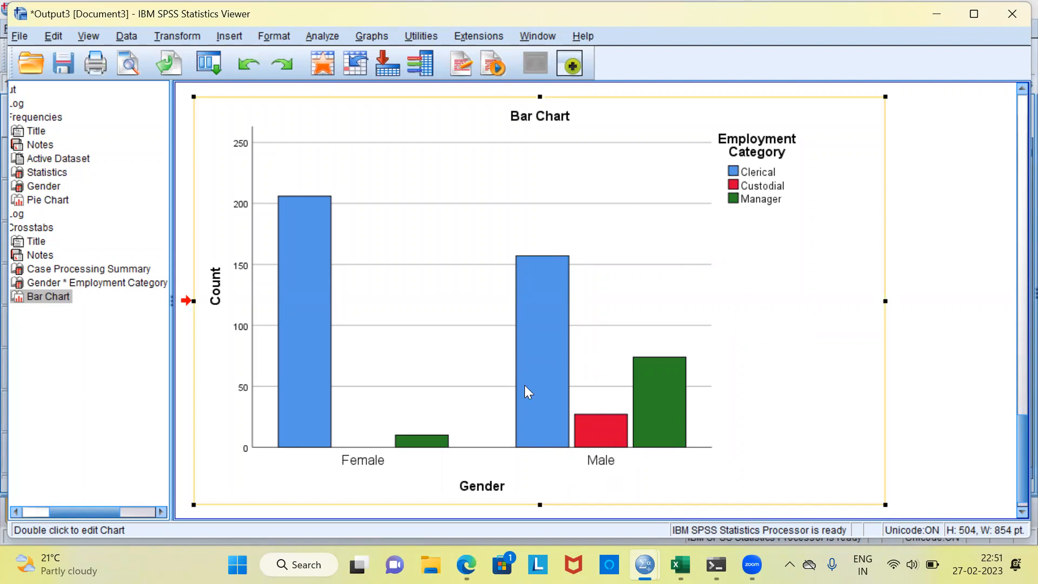
left_click(555, 451)
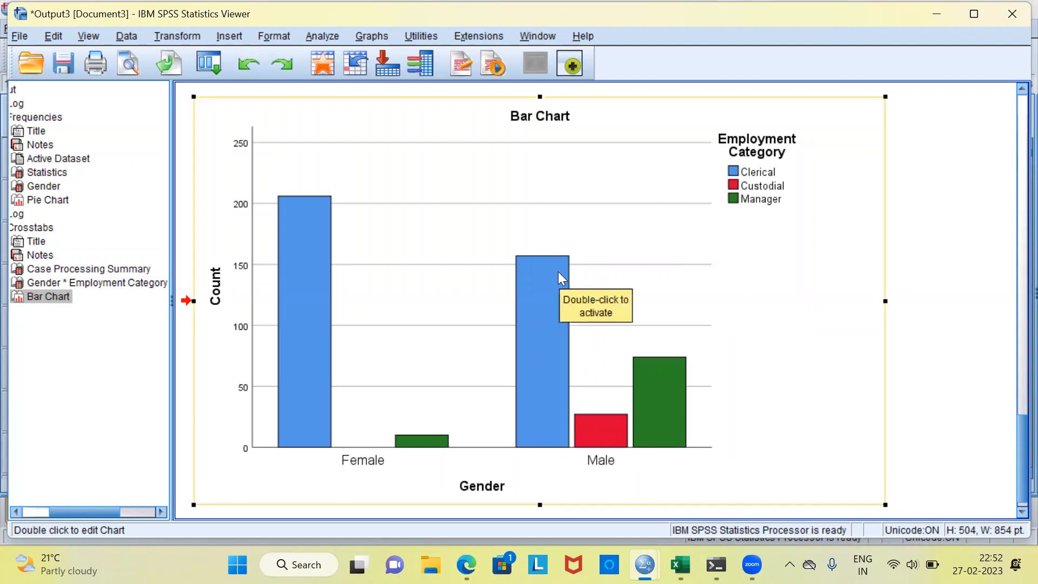
left_click(642, 411)
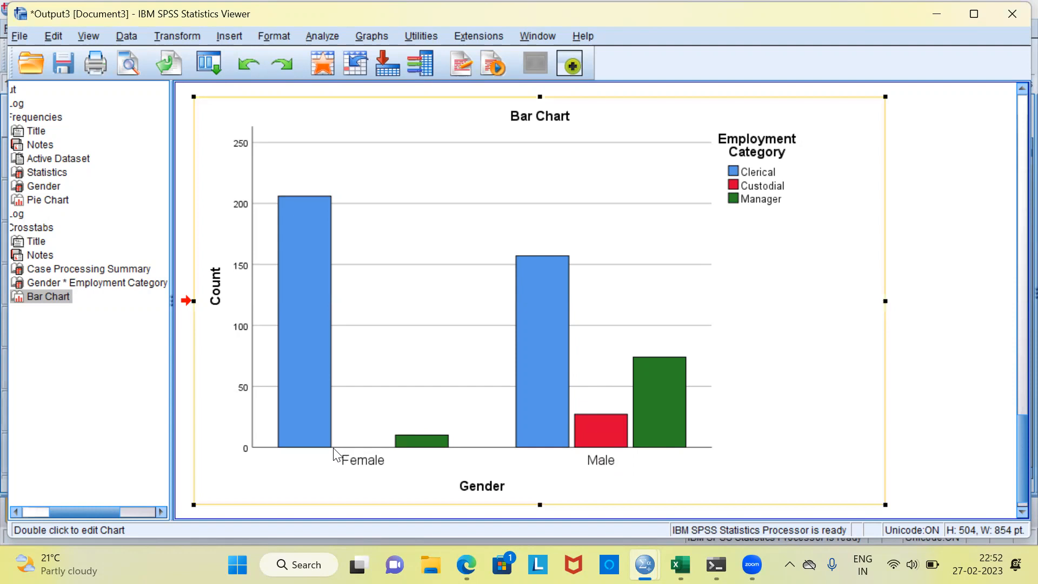
left_click(375, 447)
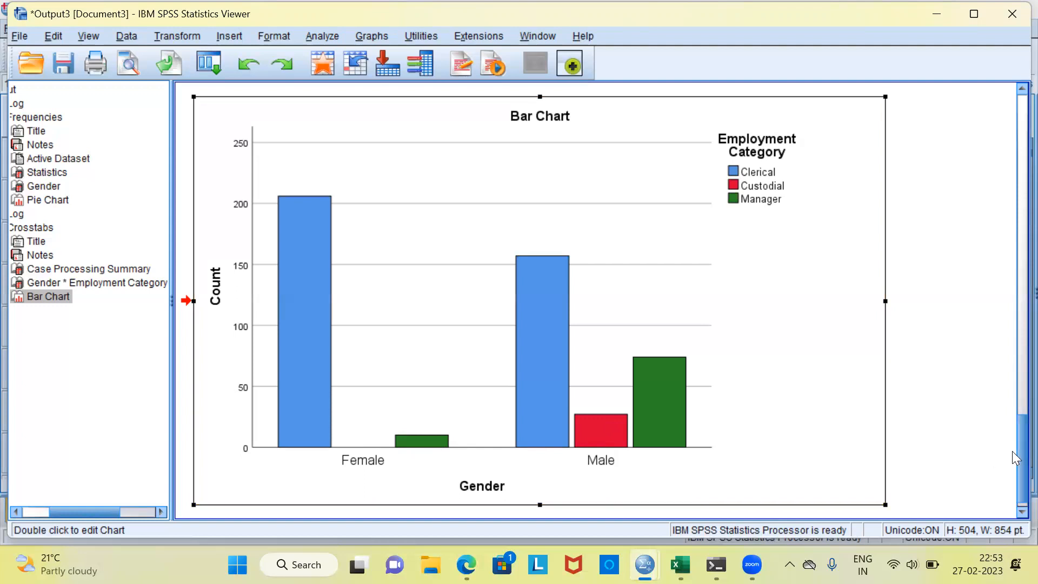
left_click_drag(1013, 452, 1014, 475)
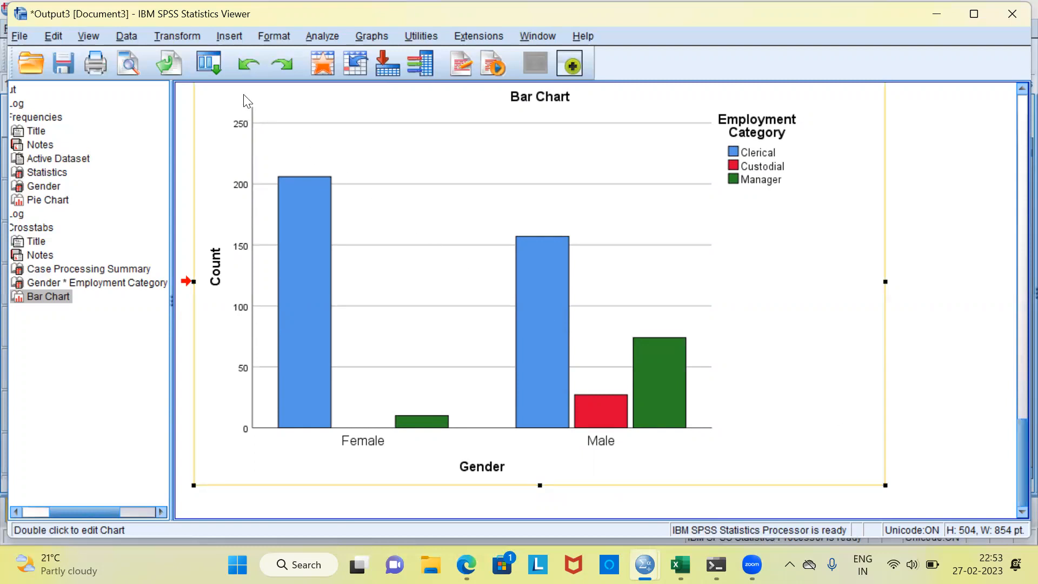
- Rerun the Gender by Employment Category Crosstabs analysis with the Chi-square statistic included
left_click(227, 74)
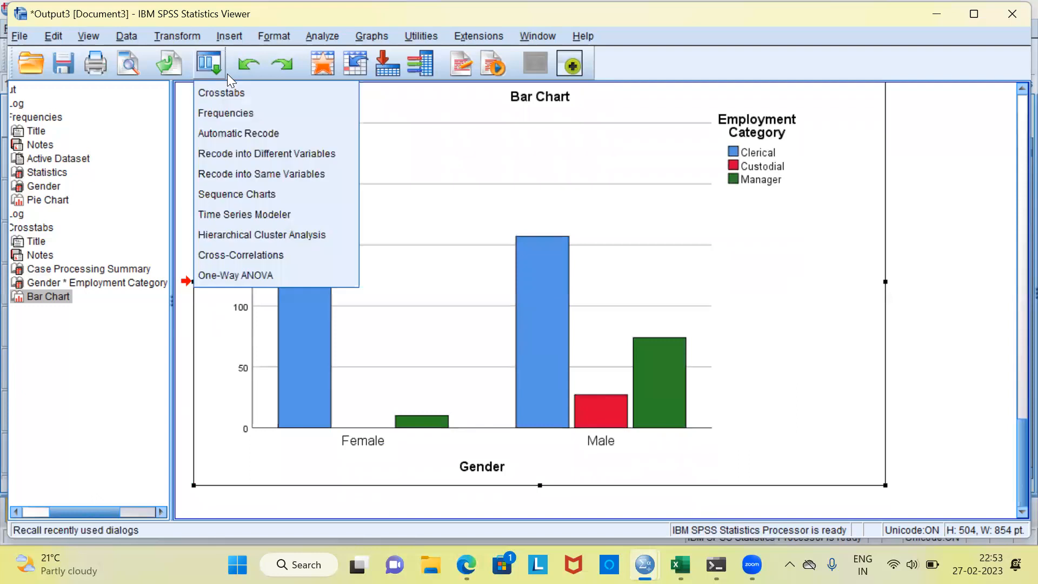
left_click(254, 94)
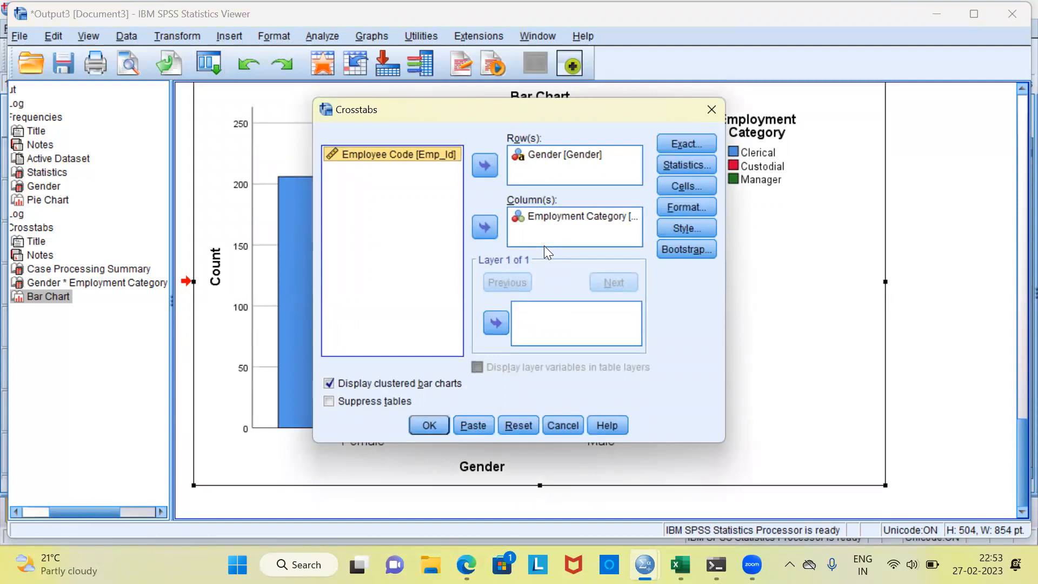
left_click(698, 164)
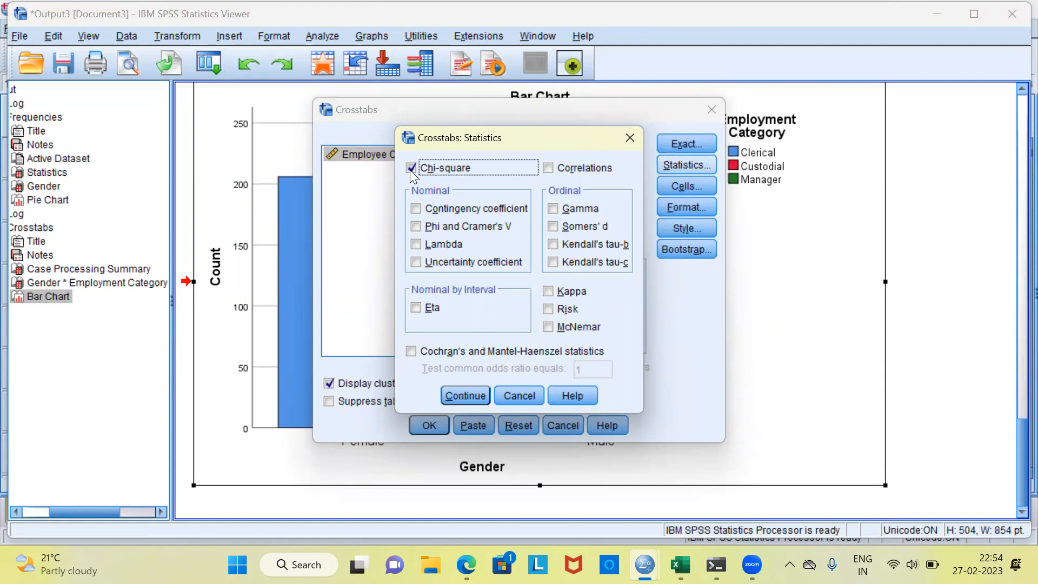
left_click(470, 396)
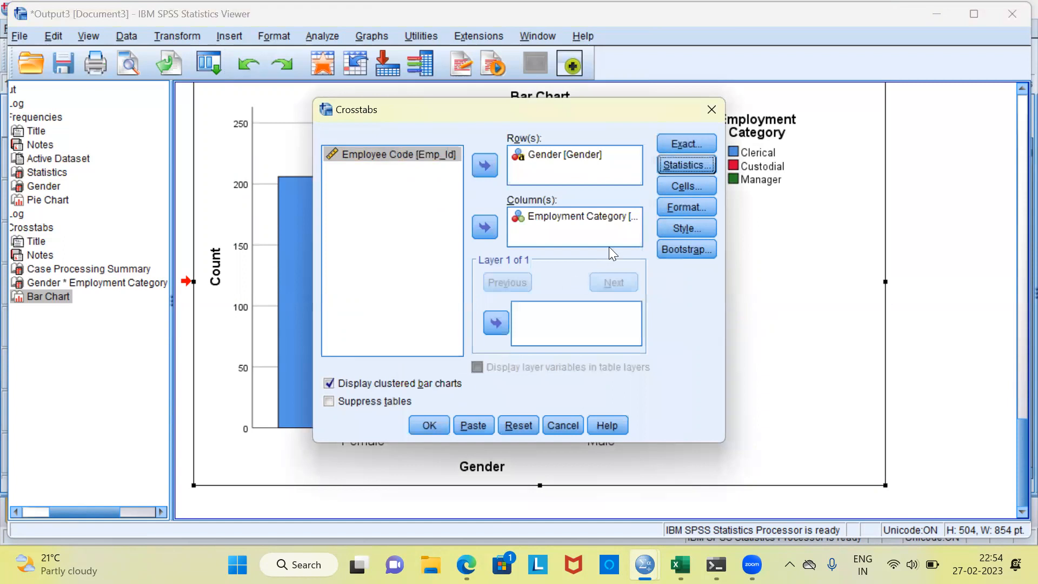
left_click(429, 424)
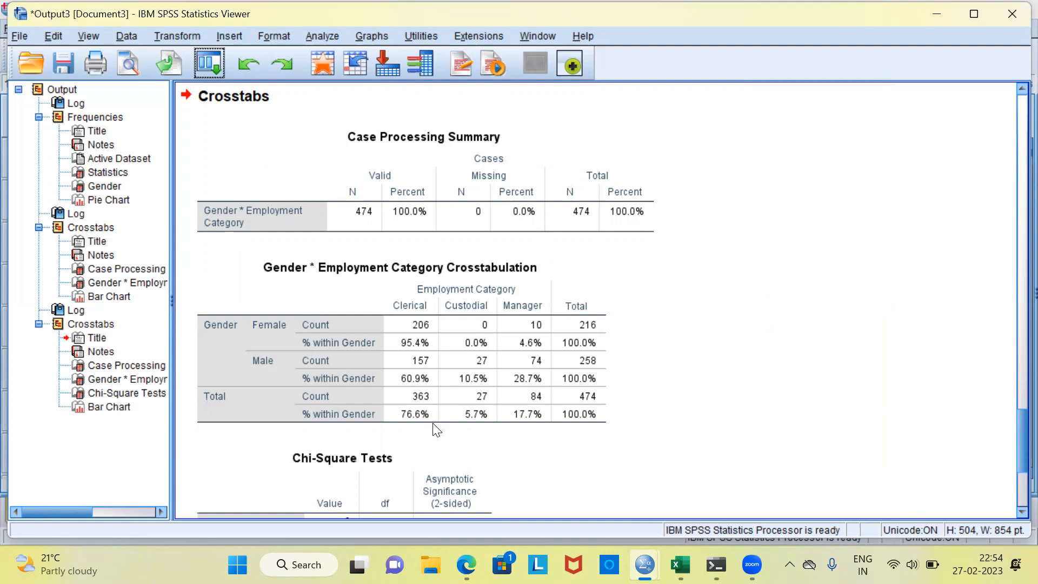
- Examine the Chi-Square Tests table, especially the Pearson Chi-Square significance, together with the crosstabulation above it
left_click(399, 378)
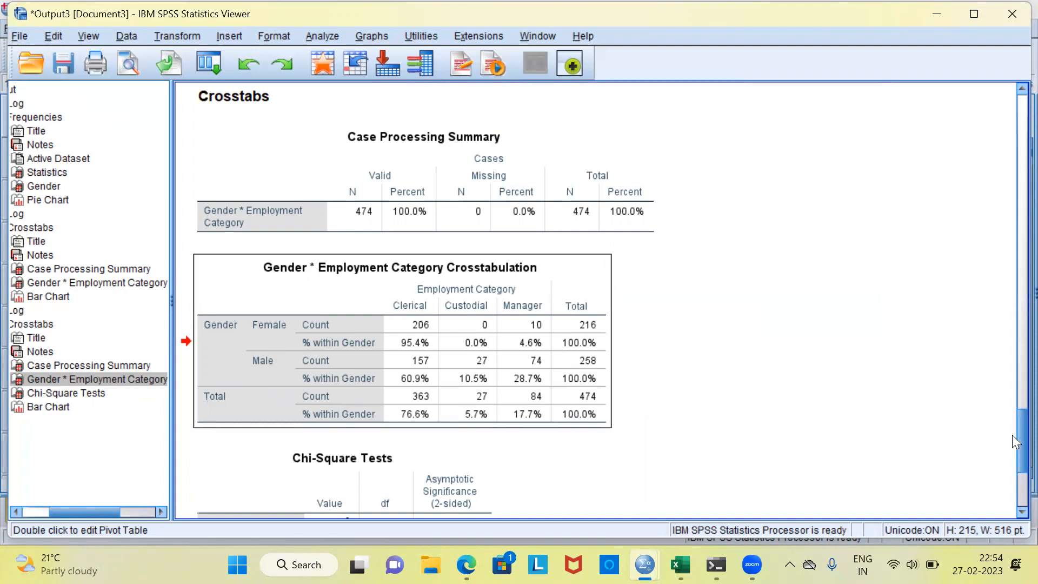
scroll(1012, 435, "down", 5)
scroll(1013, 460, "up", 5)
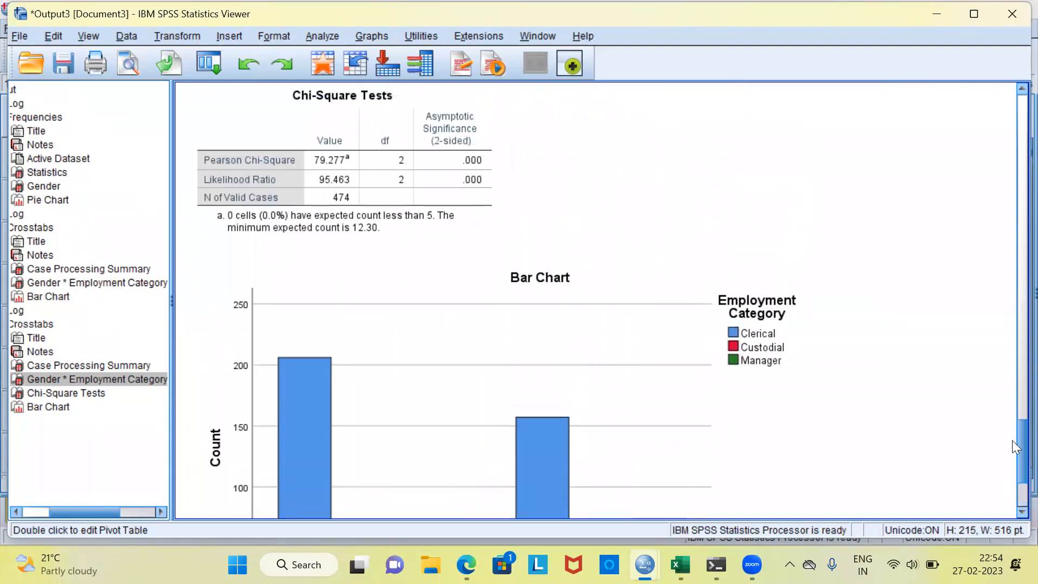
left_click(446, 264)
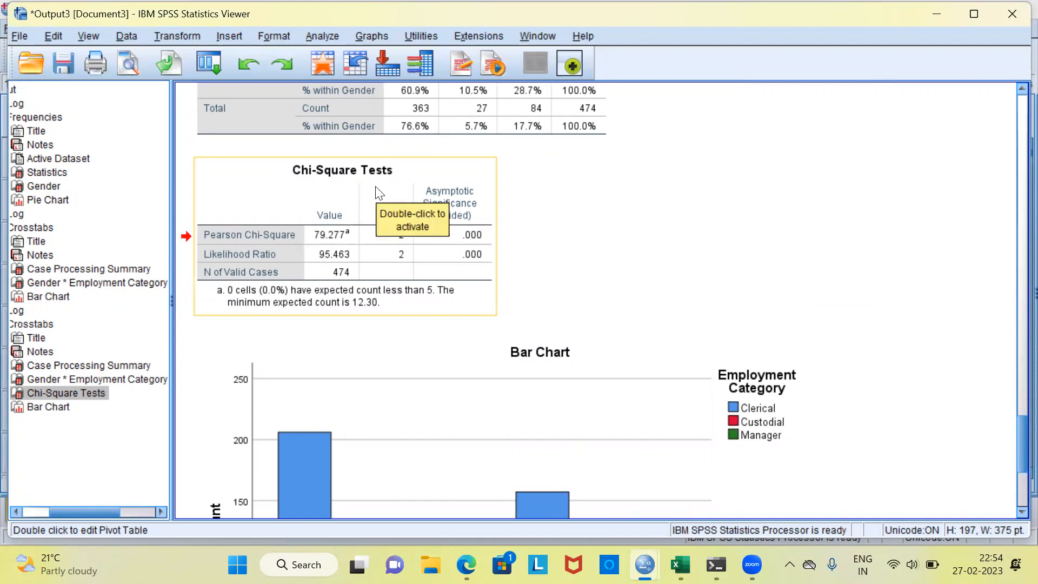
left_click(354, 201)
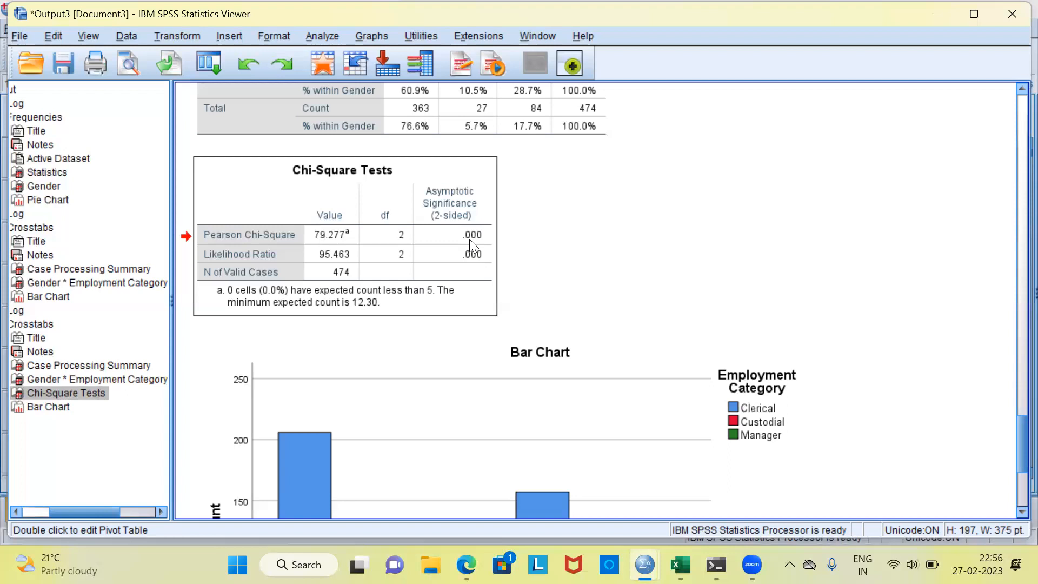
left_click(462, 239)
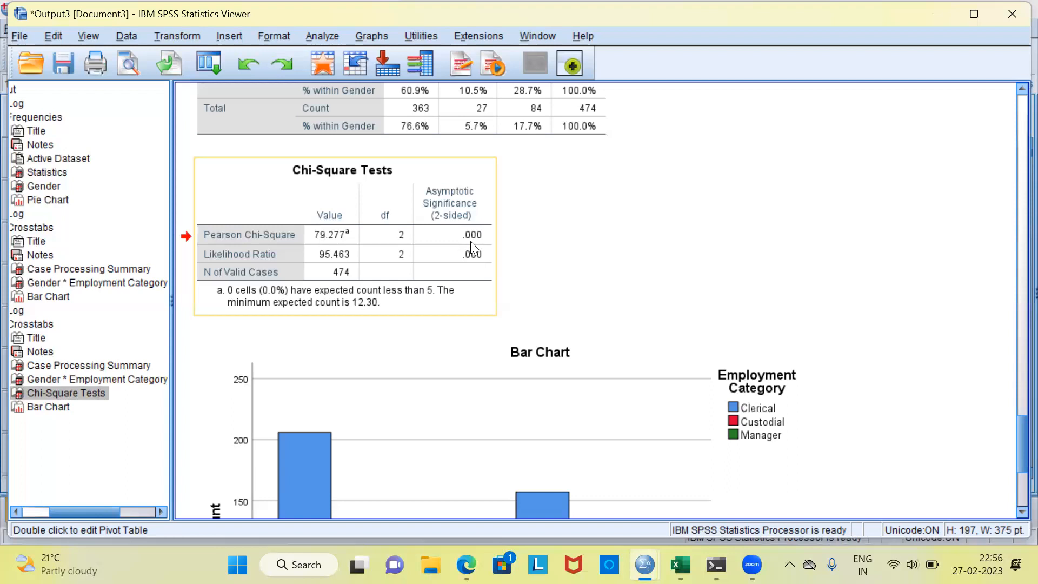
left_click(473, 241)
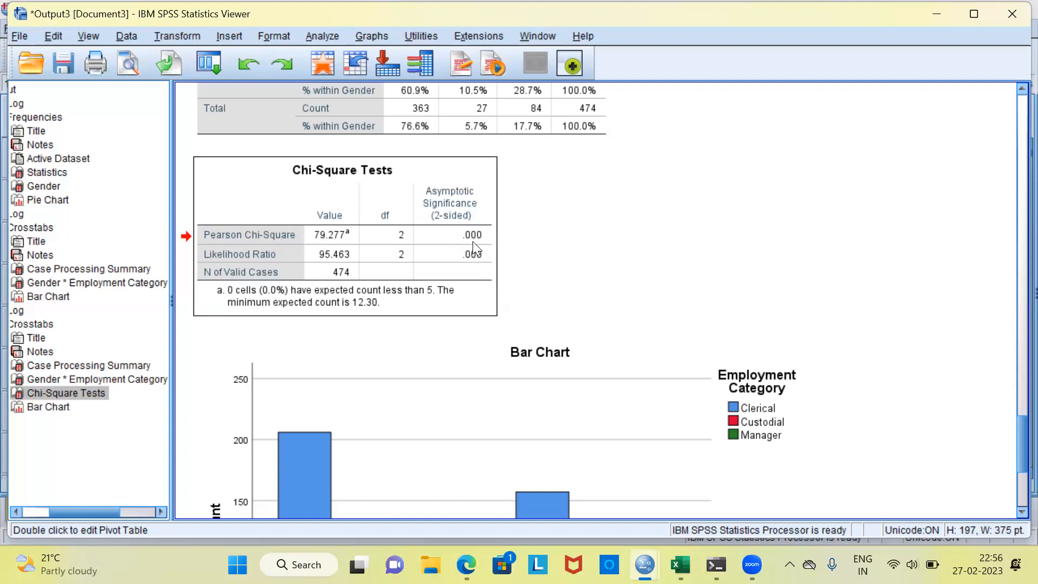
left_click(468, 243)
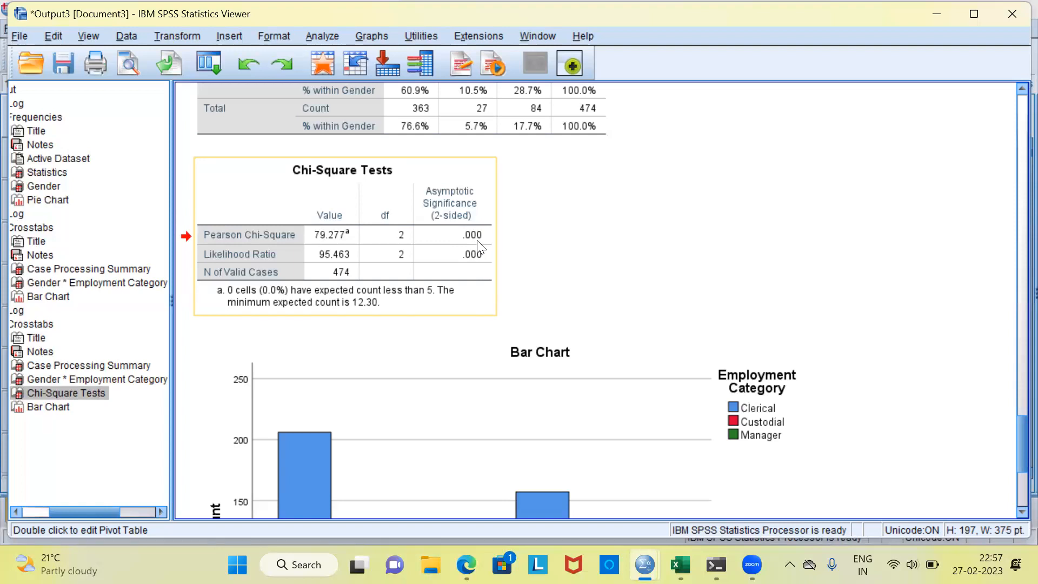
mouse_move(1012, 436)
left_mouse_down()
mouse_move(1013, 403)
mouse_move(1013, 427)
left_mouse_up()
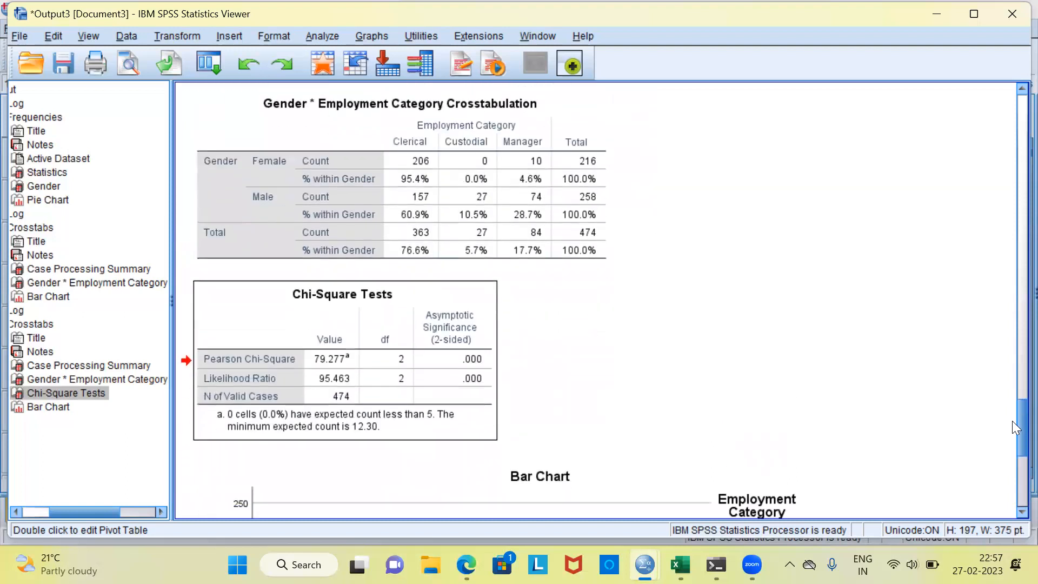